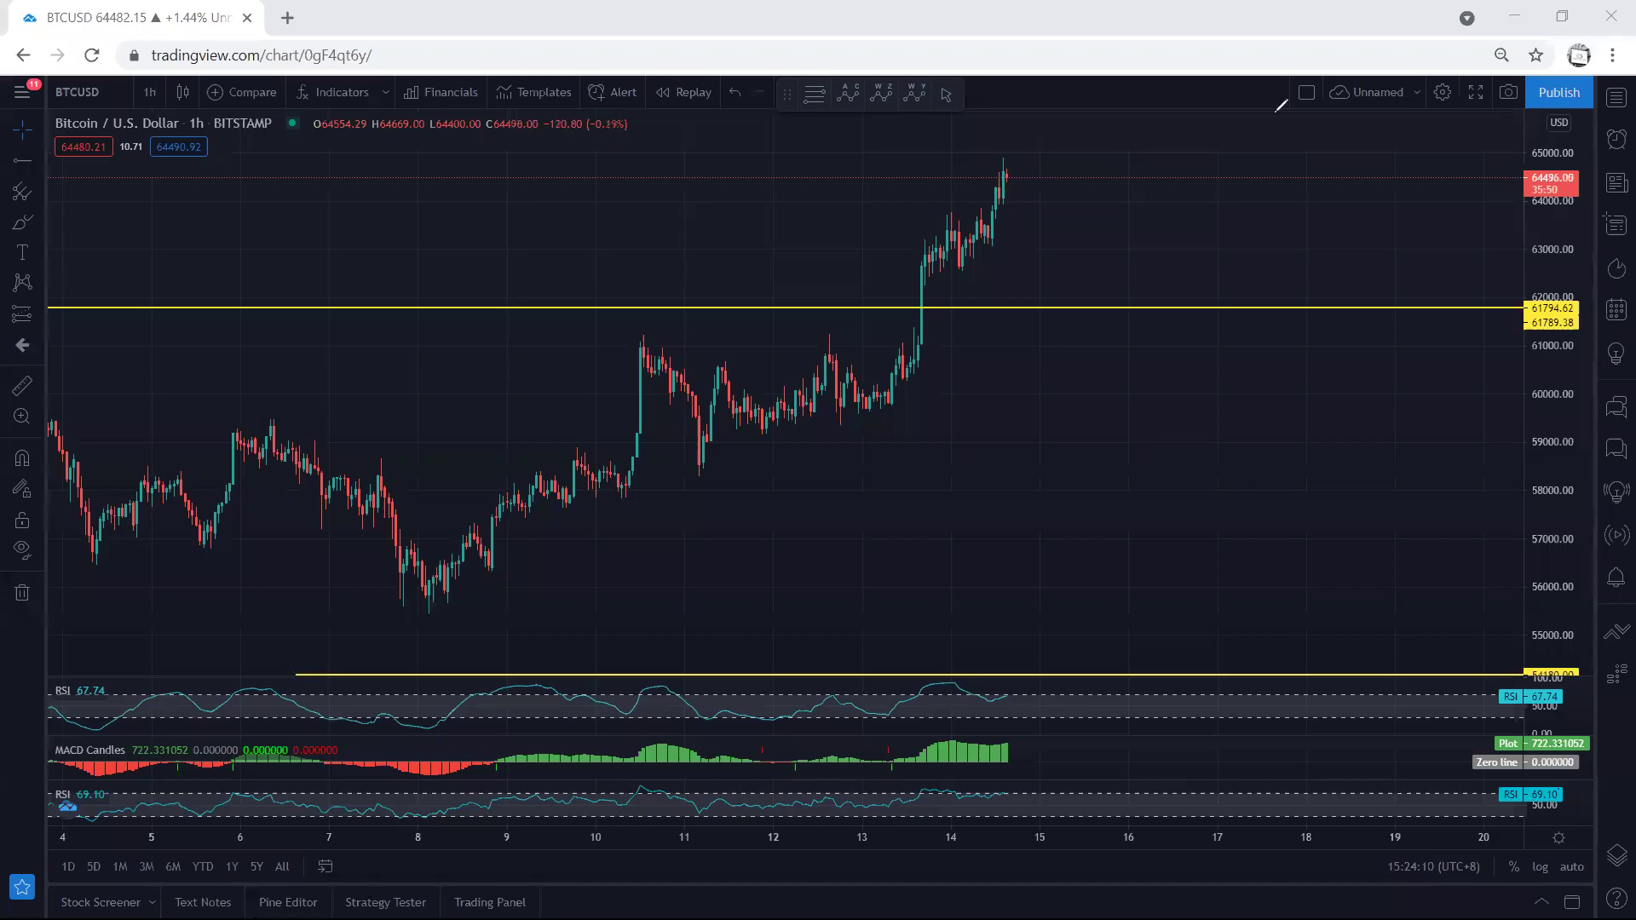
# Step: Trace the consolidation near 63,000 freehand on the 1-hour chart and clear the marking
pyautogui.moveTo(793, 247); pyautogui.dragTo(814, 279)
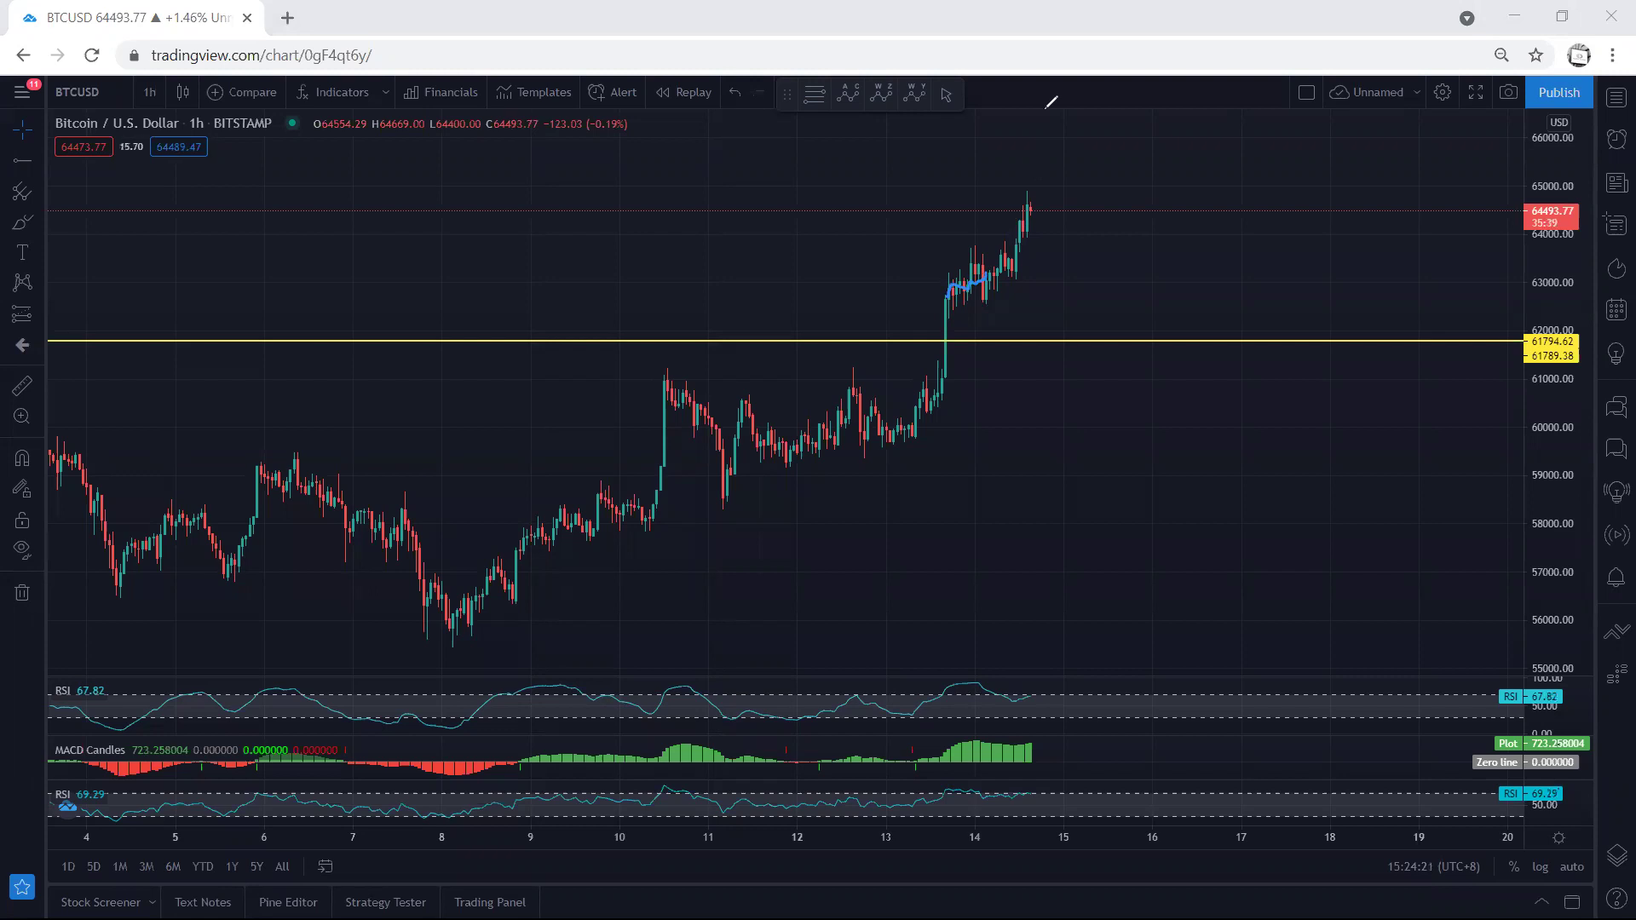
pyautogui.hotkey('ctrl', 'z')
# Step: Switch the chart to the 15-minute interval and trace the stepped rise from about 63,000 to 64,500 freehand, including the latest dip
pyautogui.moveTo(1041, 245)
pyautogui.mouseDown()
pyautogui.moveTo(1018, 262)
pyautogui.moveTo(1023, 210)
pyautogui.moveTo(1014, 269)
pyautogui.moveTo(1005, 255)
pyautogui.mouseUp()
pyautogui.click(150, 92)
pyautogui.click(170, 263)
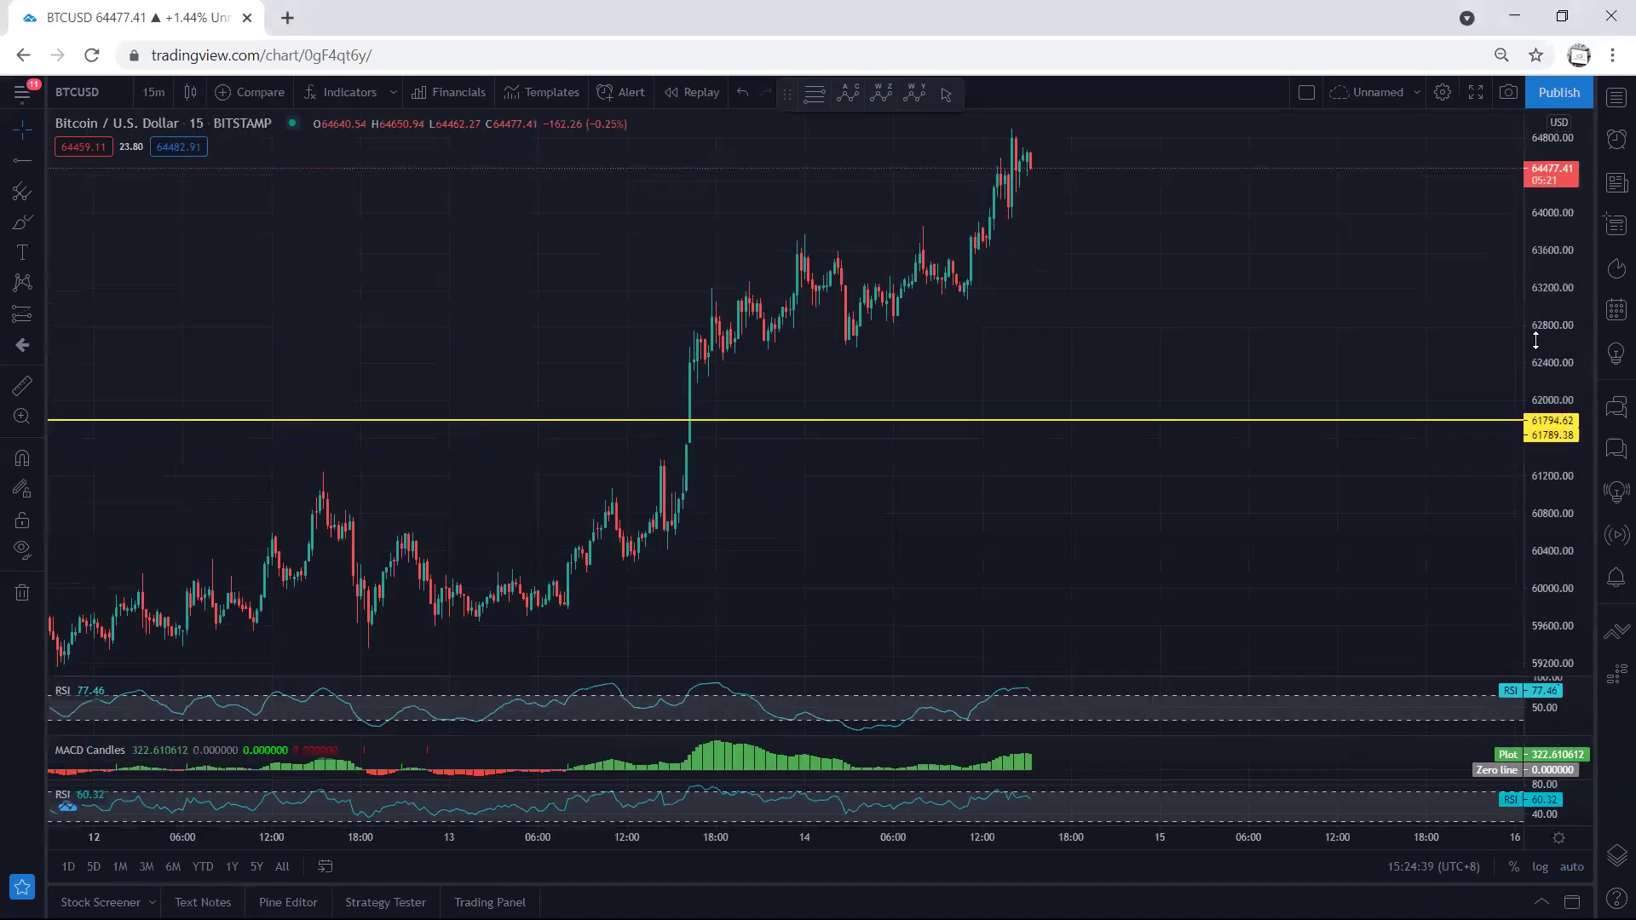
pyautogui.moveTo(1034, 369); pyautogui.dragTo(1037, 407)
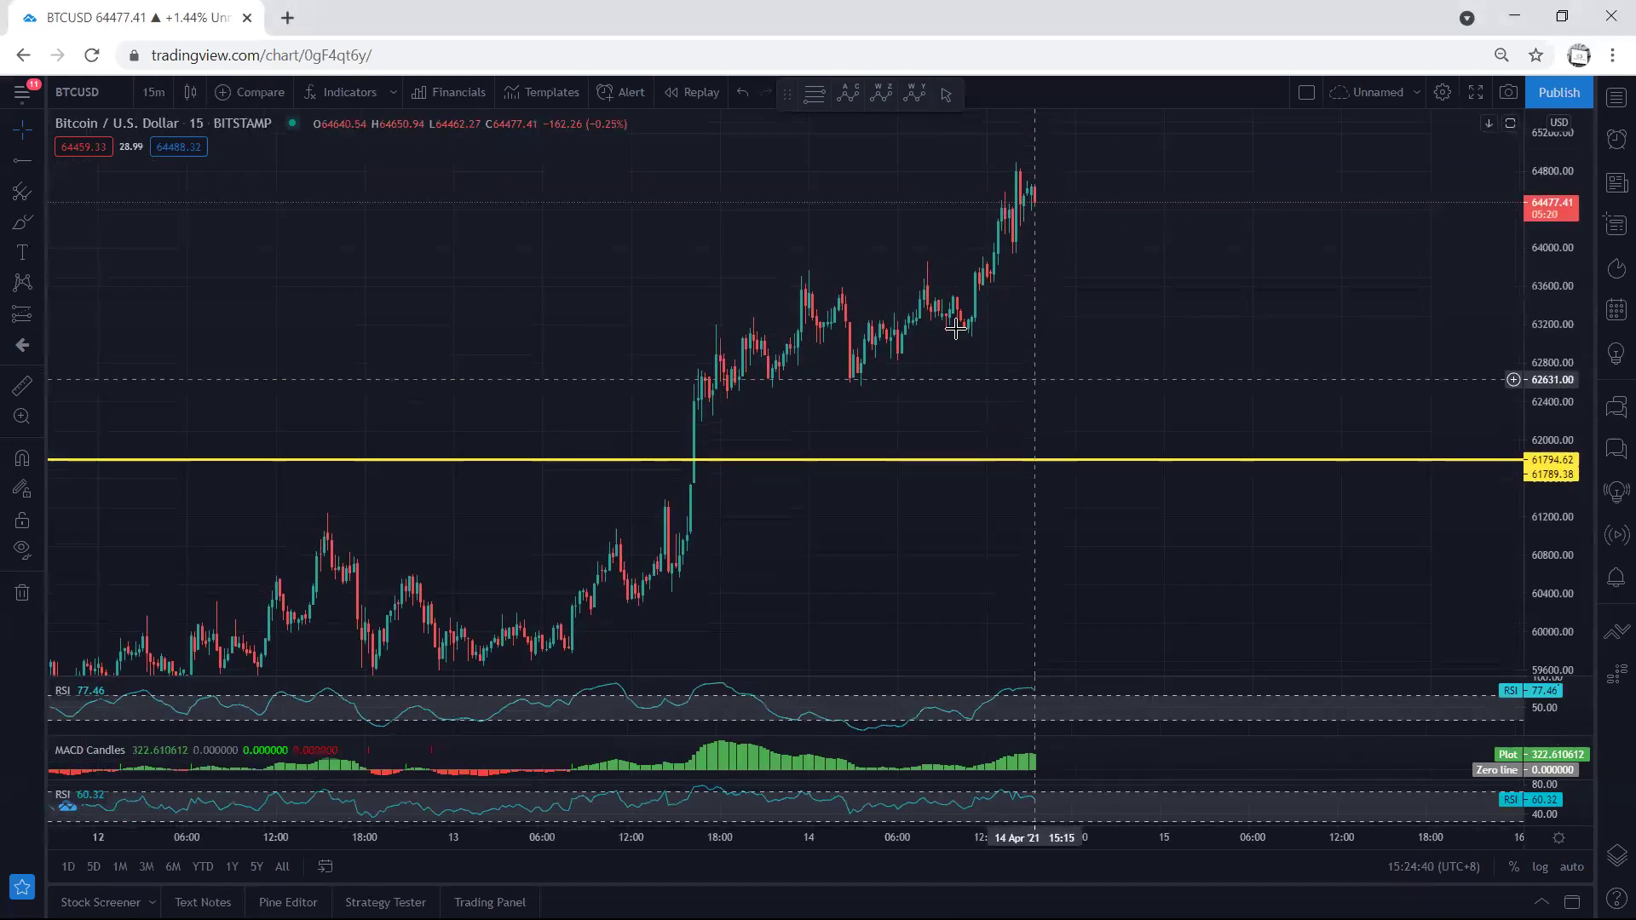
pyautogui.click(617, 116)
pyautogui.moveTo(916, 278); pyautogui.dragTo(955, 317)
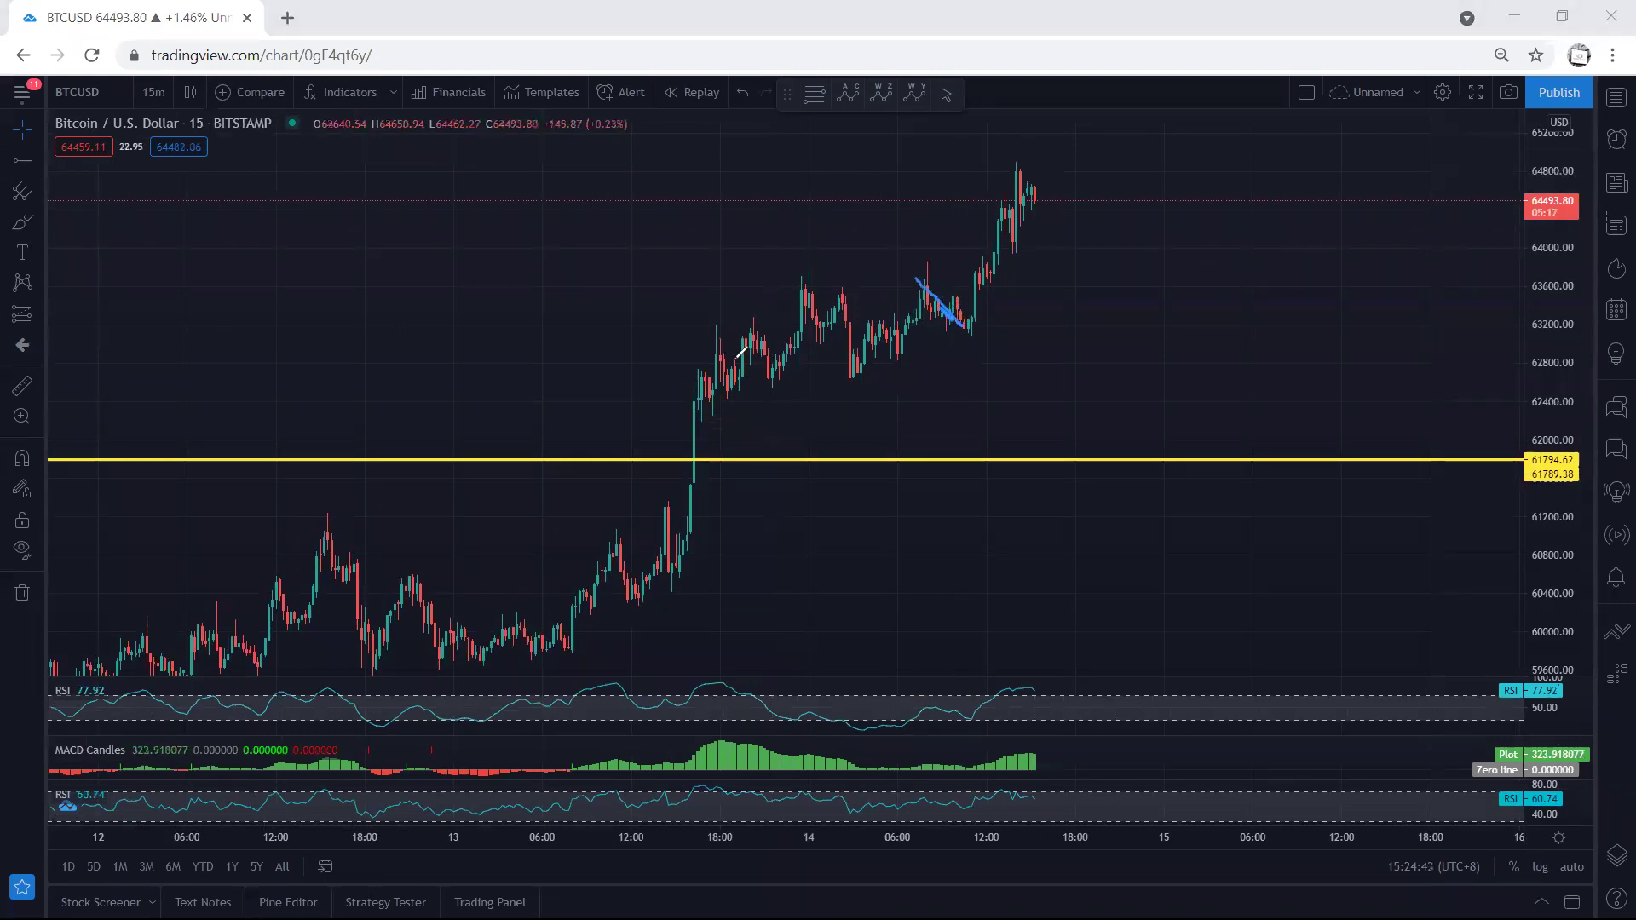
pyautogui.moveTo(716, 351); pyautogui.dragTo(1037, 201)
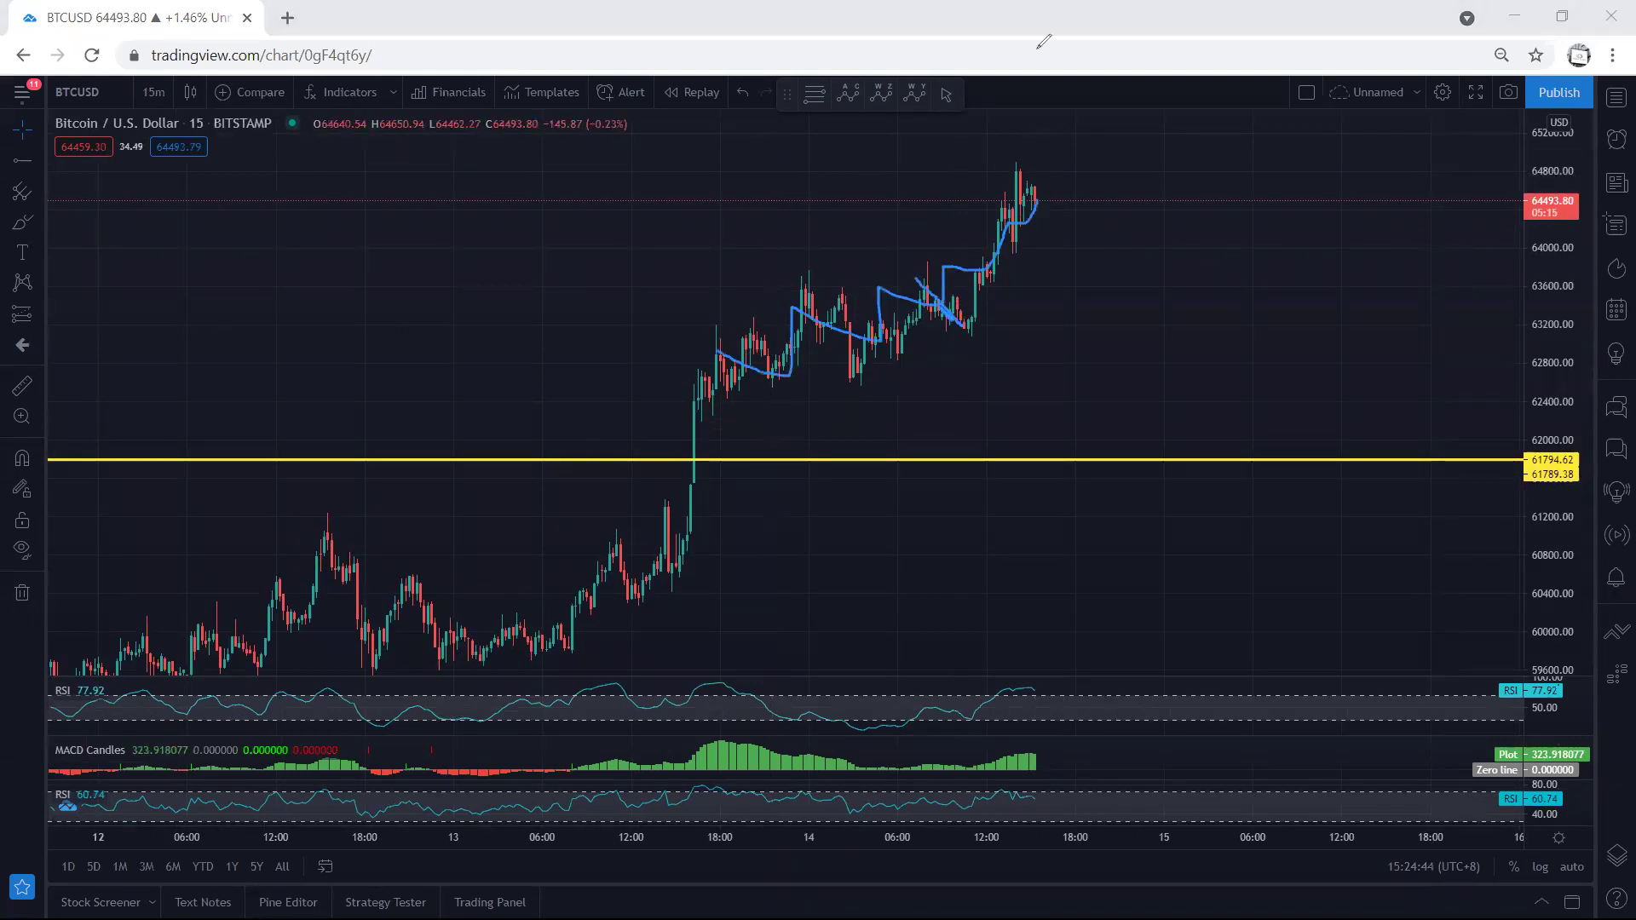
# Step: Return the chart to the 1-hour interval and move on to the 1-day interval
pyautogui.click(166, 93)
pyautogui.click(161, 379)
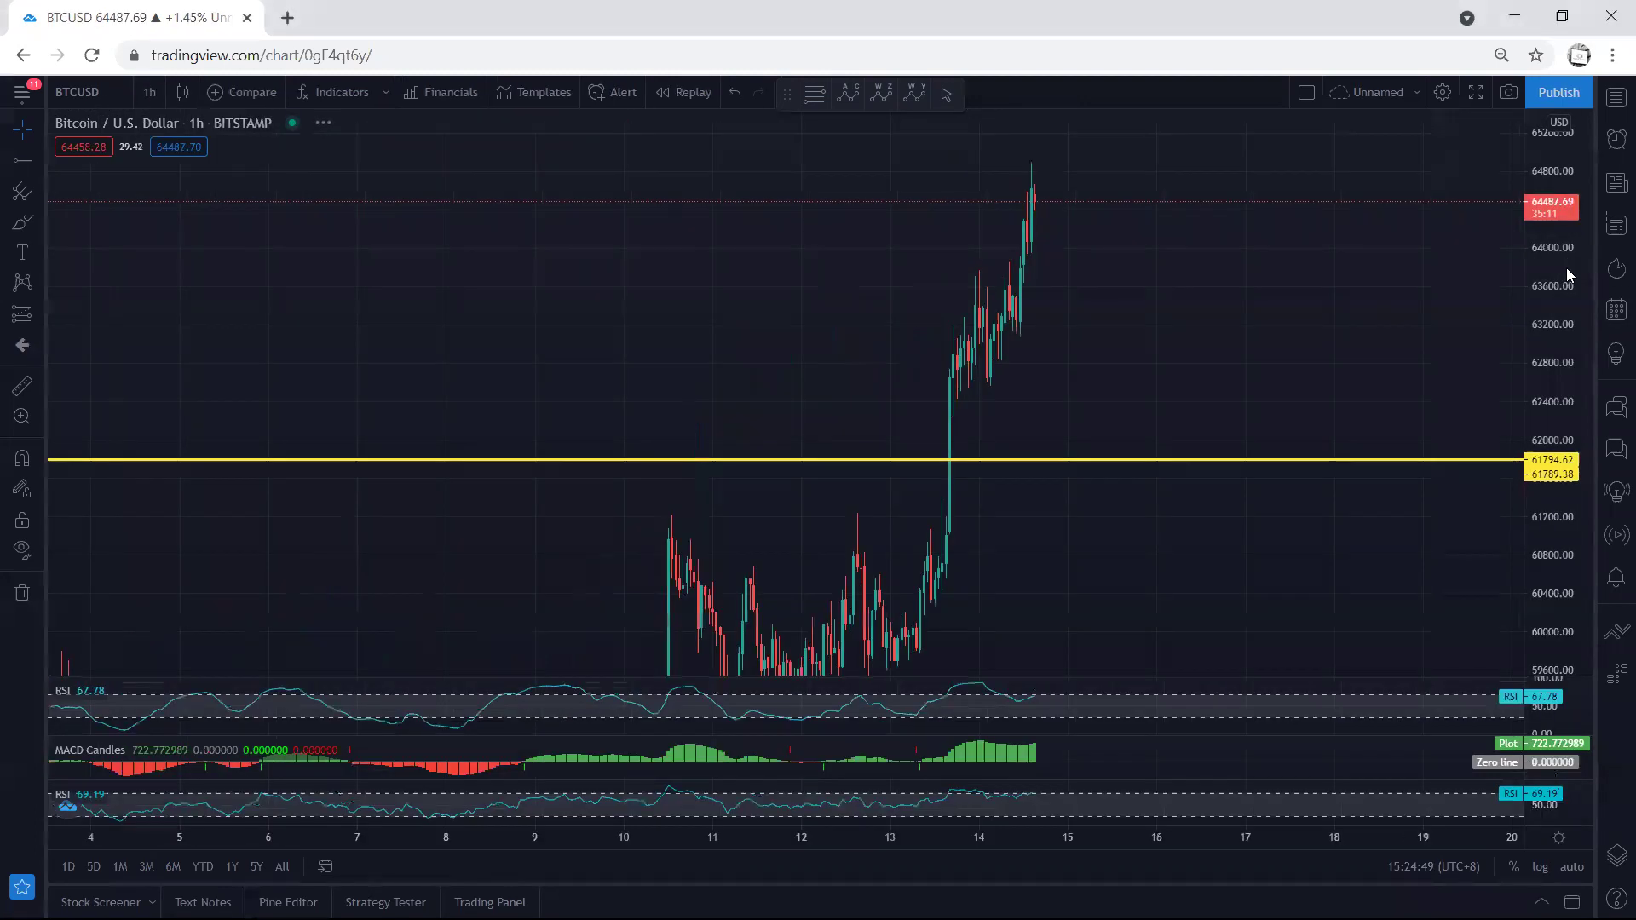
pyautogui.click(150, 93)
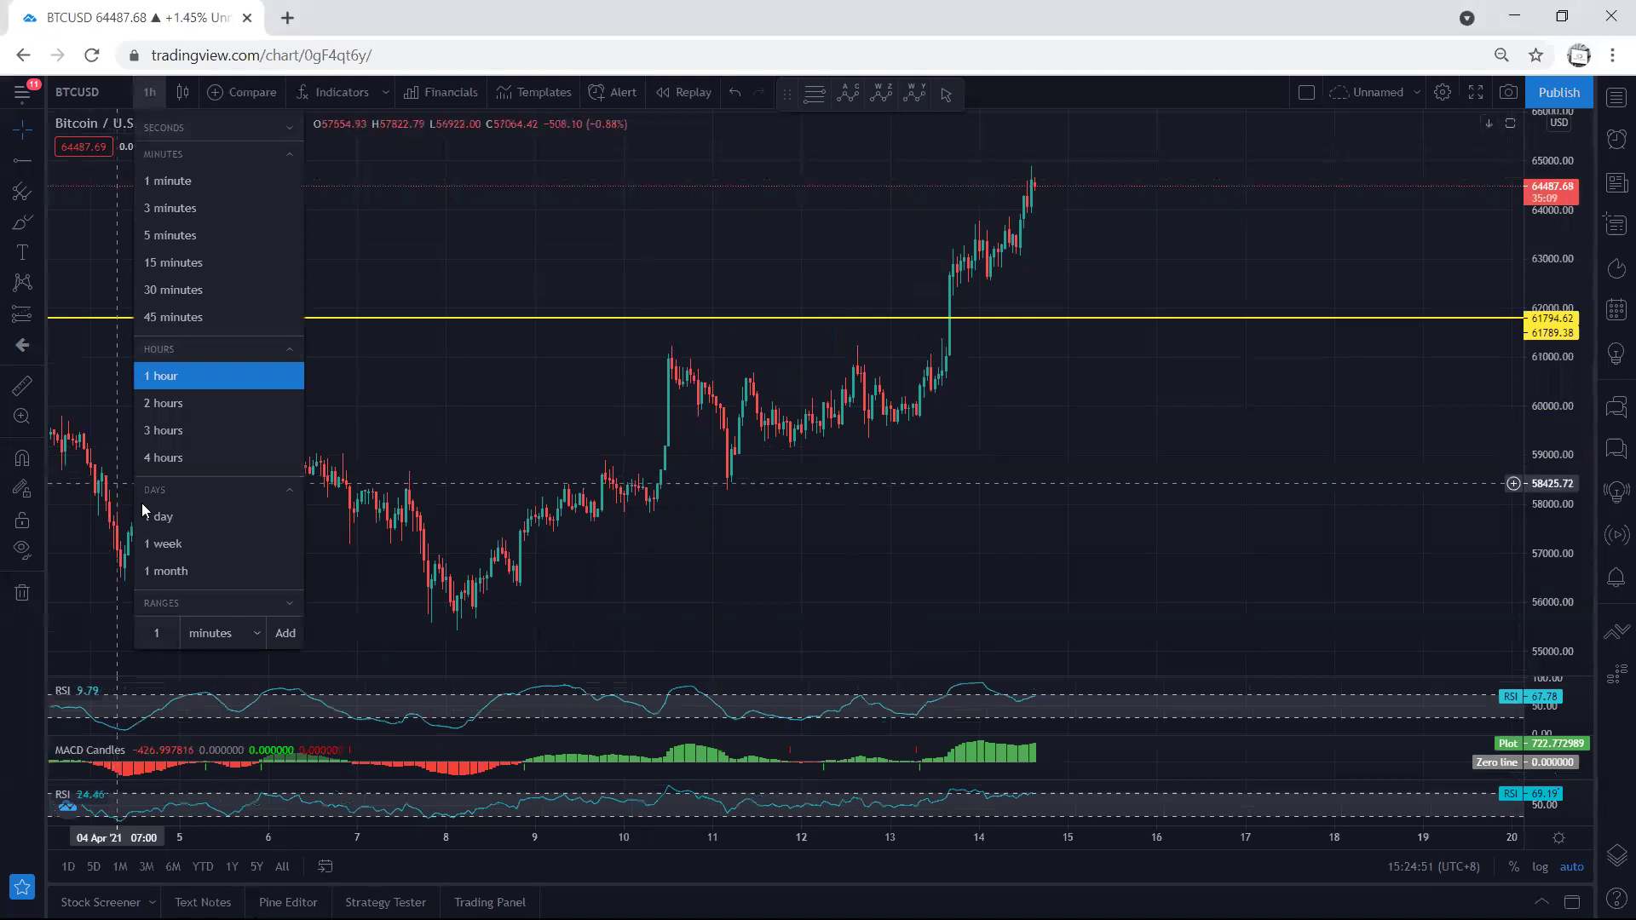
pyautogui.click(162, 515)
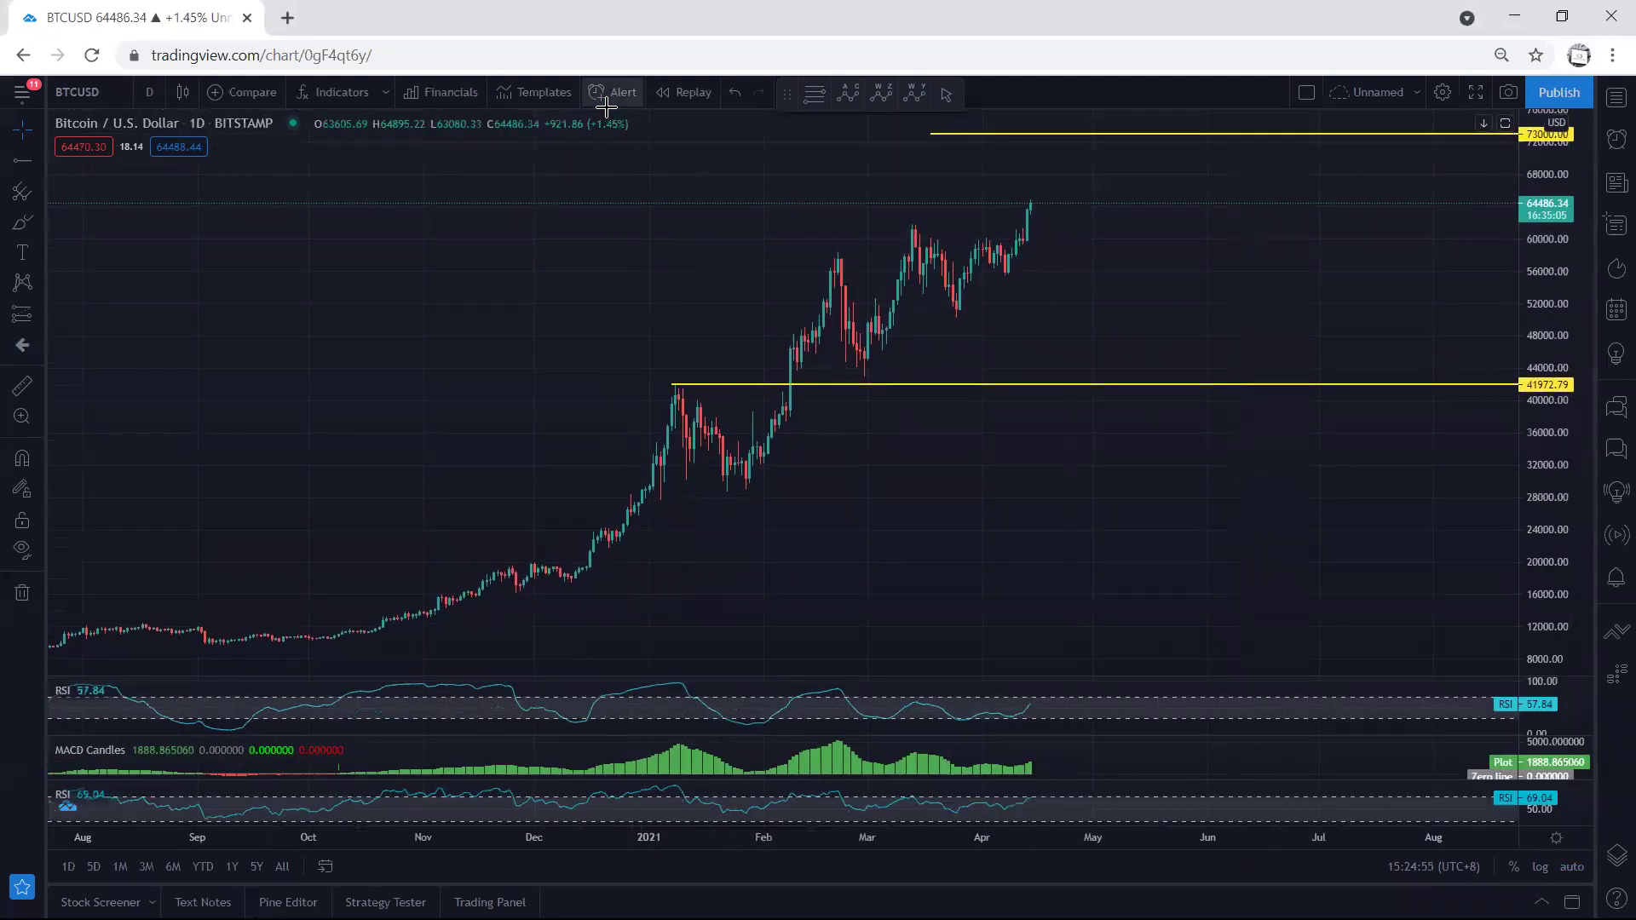
# Step: Circle the April breakout, mark the March high and sketch an arrow up to the 73,000 line, clearing the markings at the end
pyautogui.moveTo(975, 247)
pyautogui.mouseDown()
pyautogui.moveTo(1008, 270)
pyautogui.moveTo(1050, 205)
pyautogui.moveTo(1036, 184)
pyautogui.moveTo(1016, 252)
pyautogui.mouseUp()
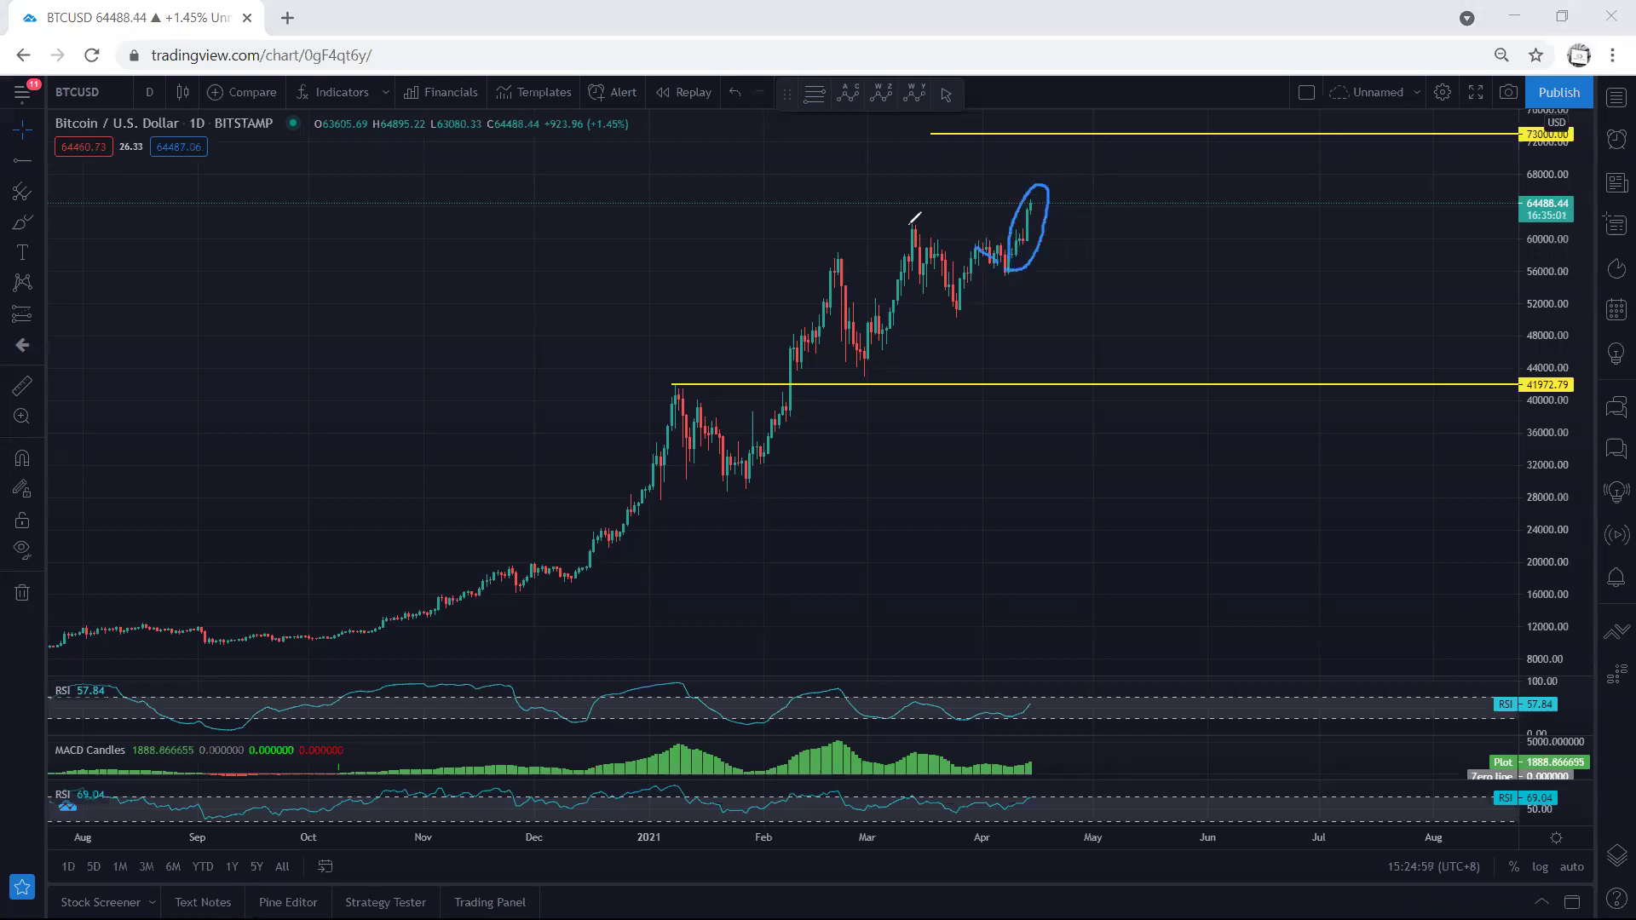
pyautogui.moveTo(926, 225)
pyautogui.mouseDown()
pyautogui.moveTo(1046, 174)
pyautogui.moveTo(1058, 138)
pyautogui.mouseUp()
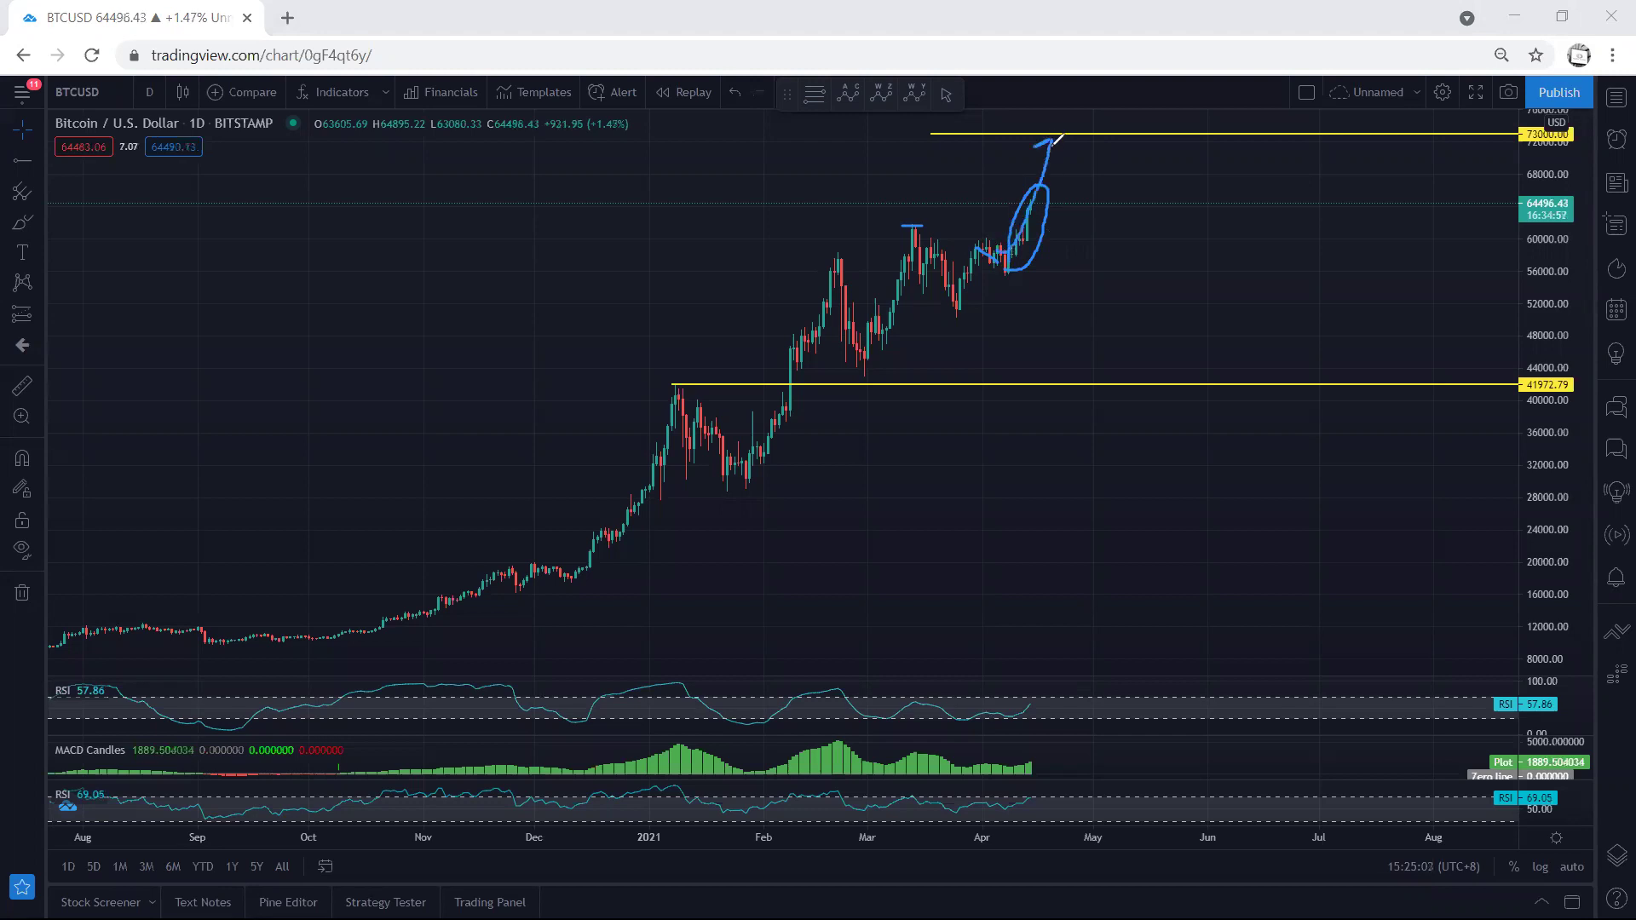
pyautogui.hotkey('ctrl', 'shift', '6')
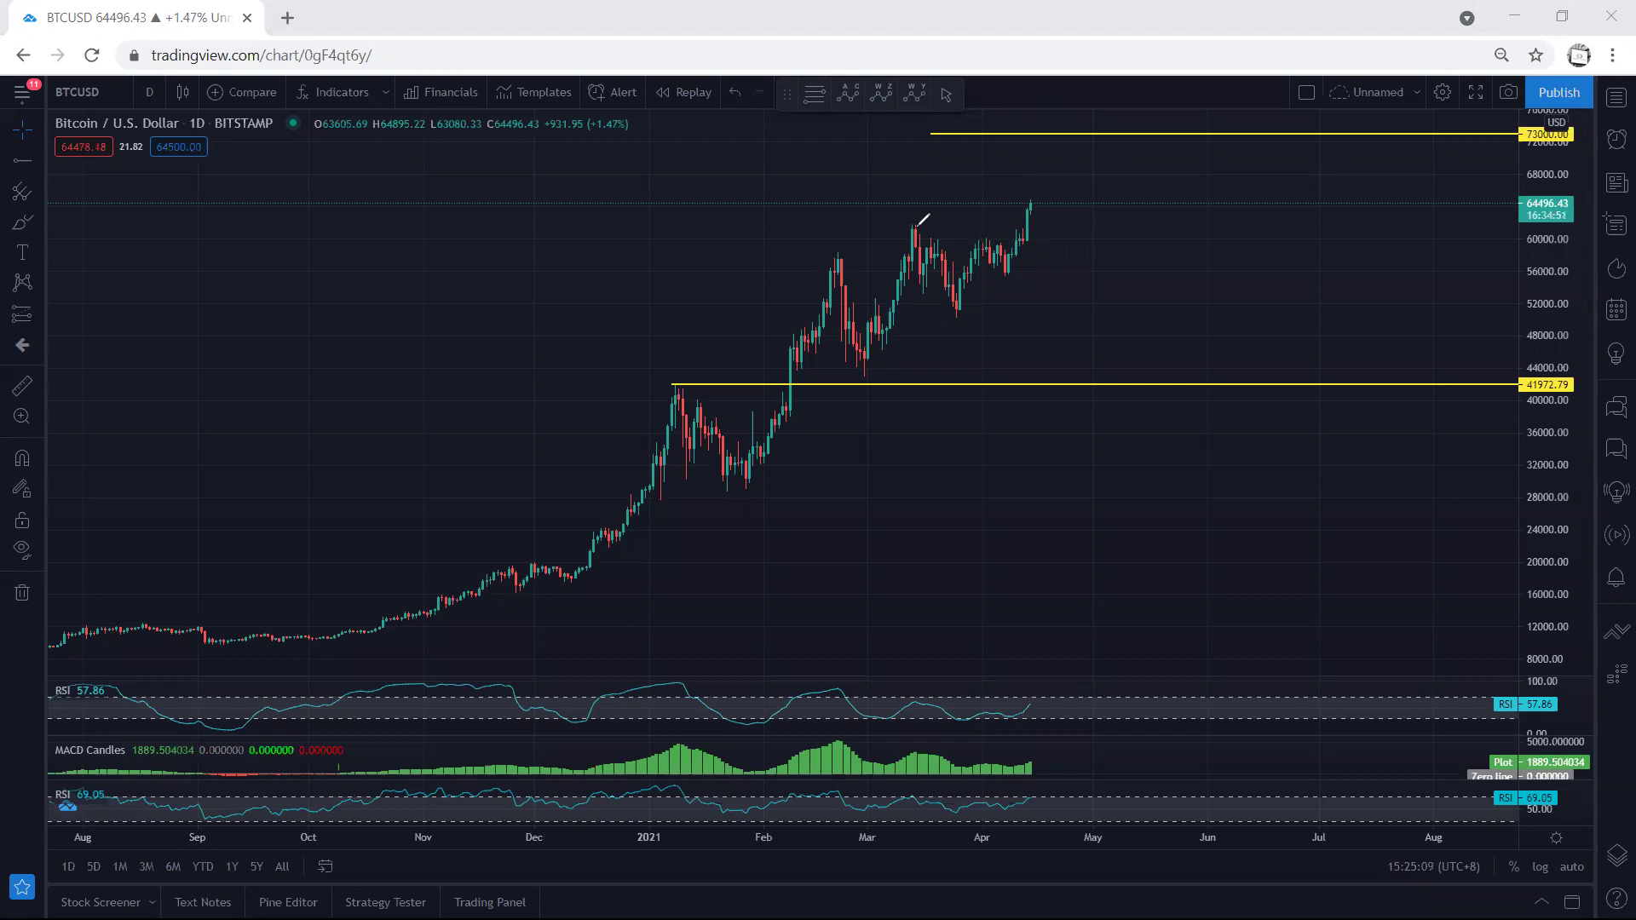
# Step: Mark the February, March and April highs on the daily chart with short strokes
pyautogui.moveTo(901, 224); pyautogui.dragTo(921, 227)
pyautogui.moveTo(1025, 203); pyautogui.dragTo(1036, 201)
pyautogui.moveTo(829, 251); pyautogui.dragTo(841, 252)
# Step: Examine the MACD Candles and RSI panes enlarged one after the other, comparing momentum against the marked price highs
pyautogui.doubleClick(1138, 764)
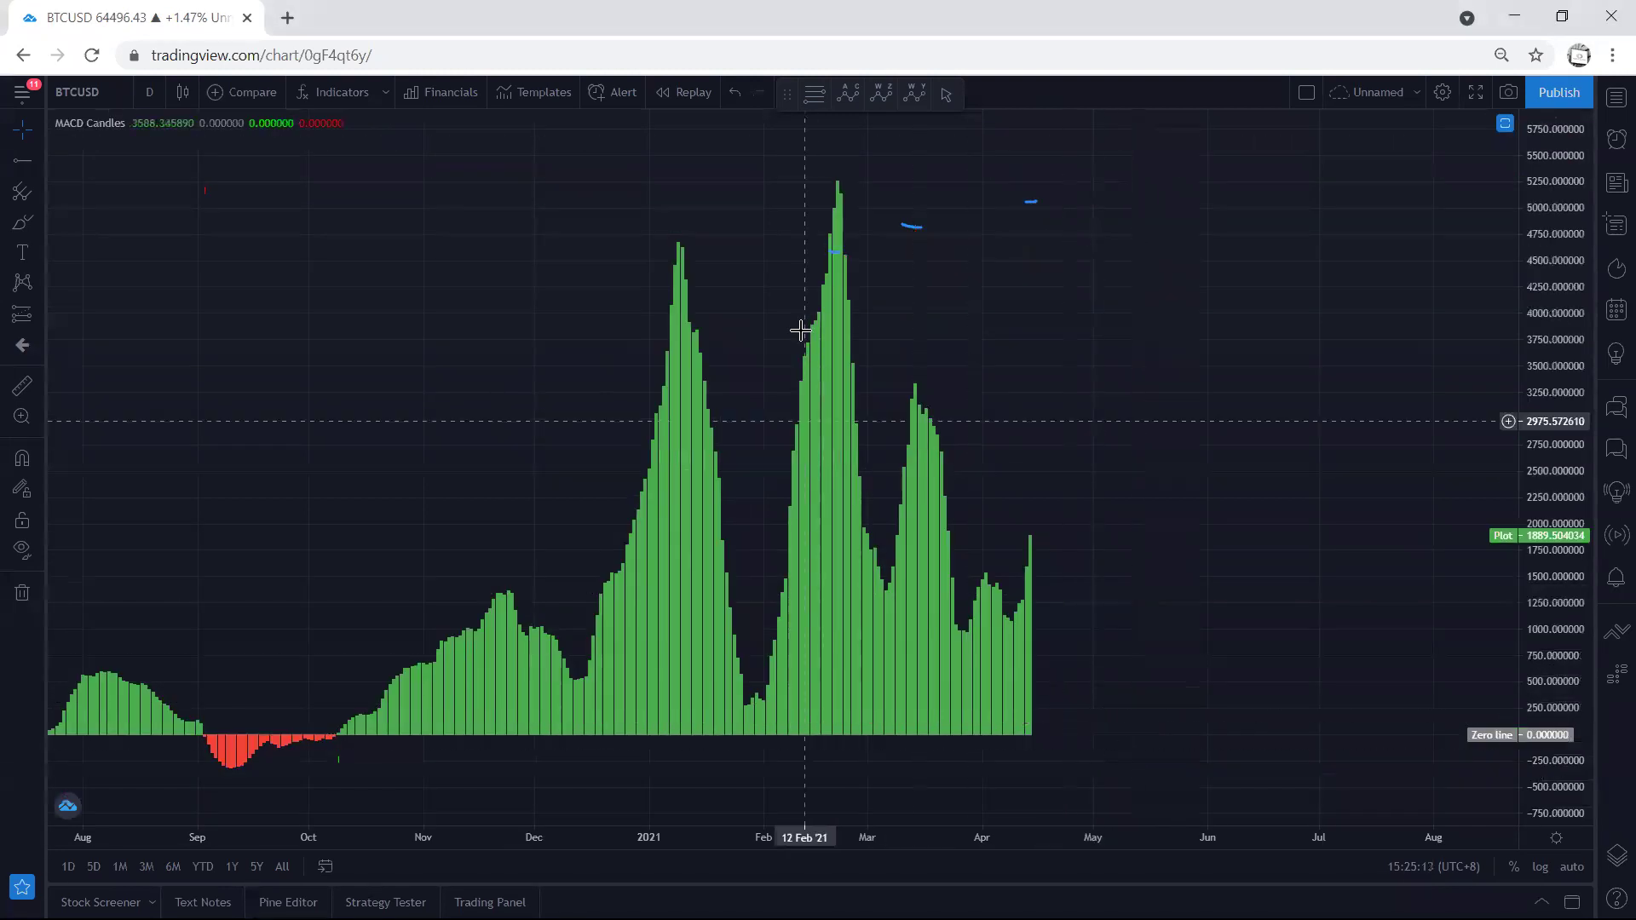
pyautogui.doubleClick(1088, 596)
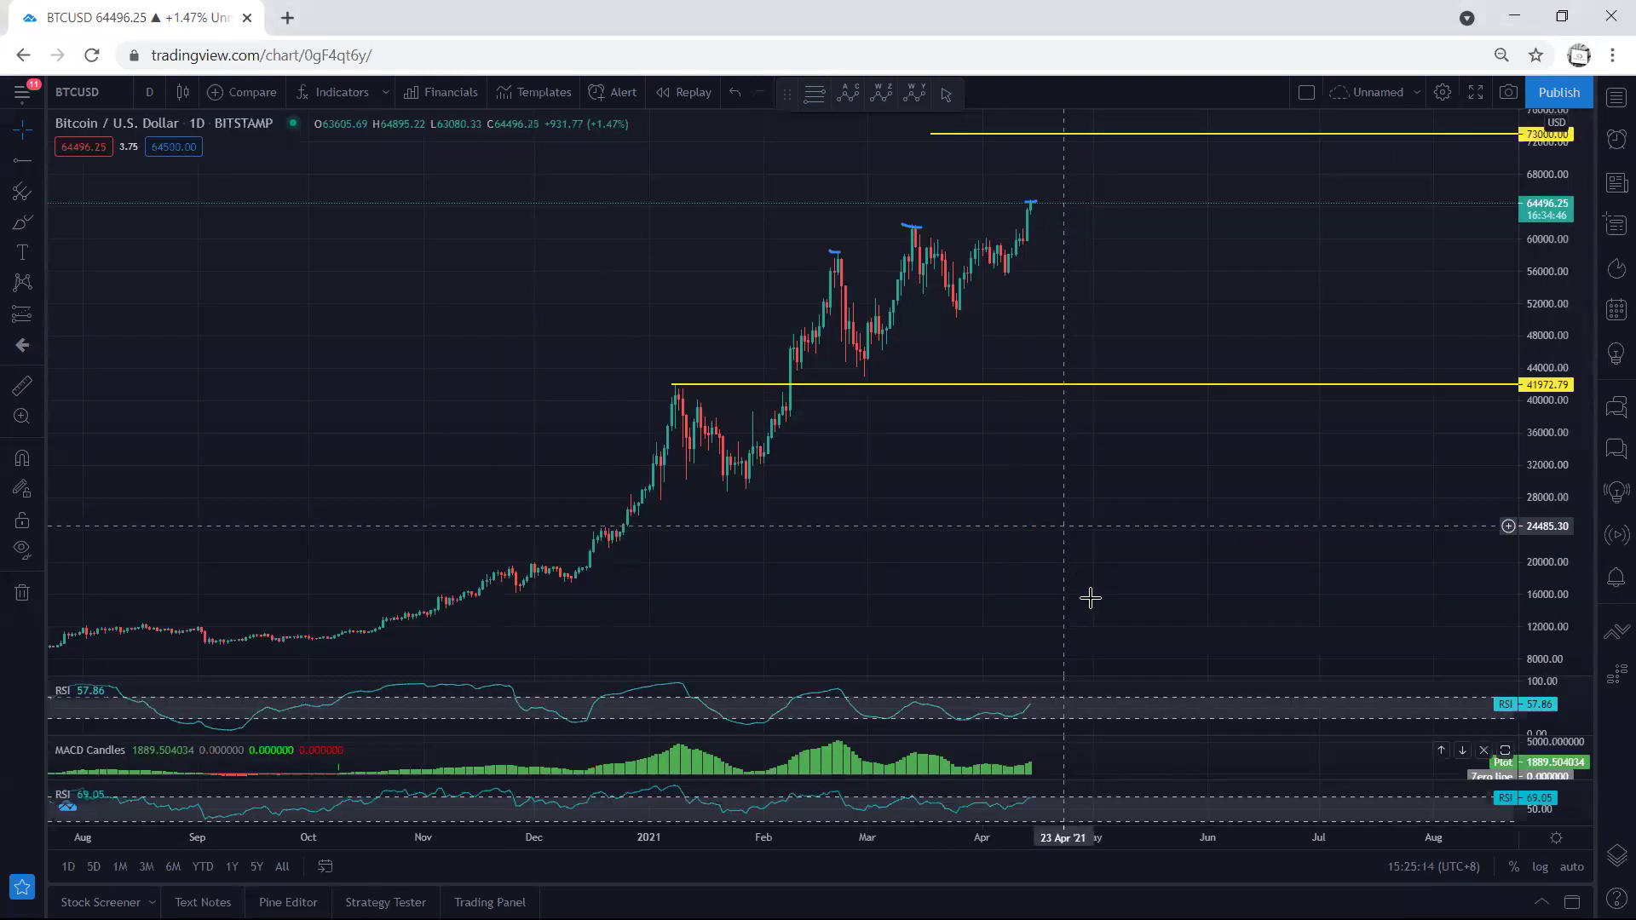
pyautogui.doubleClick(1123, 707)
pyautogui.doubleClick(1031, 402)
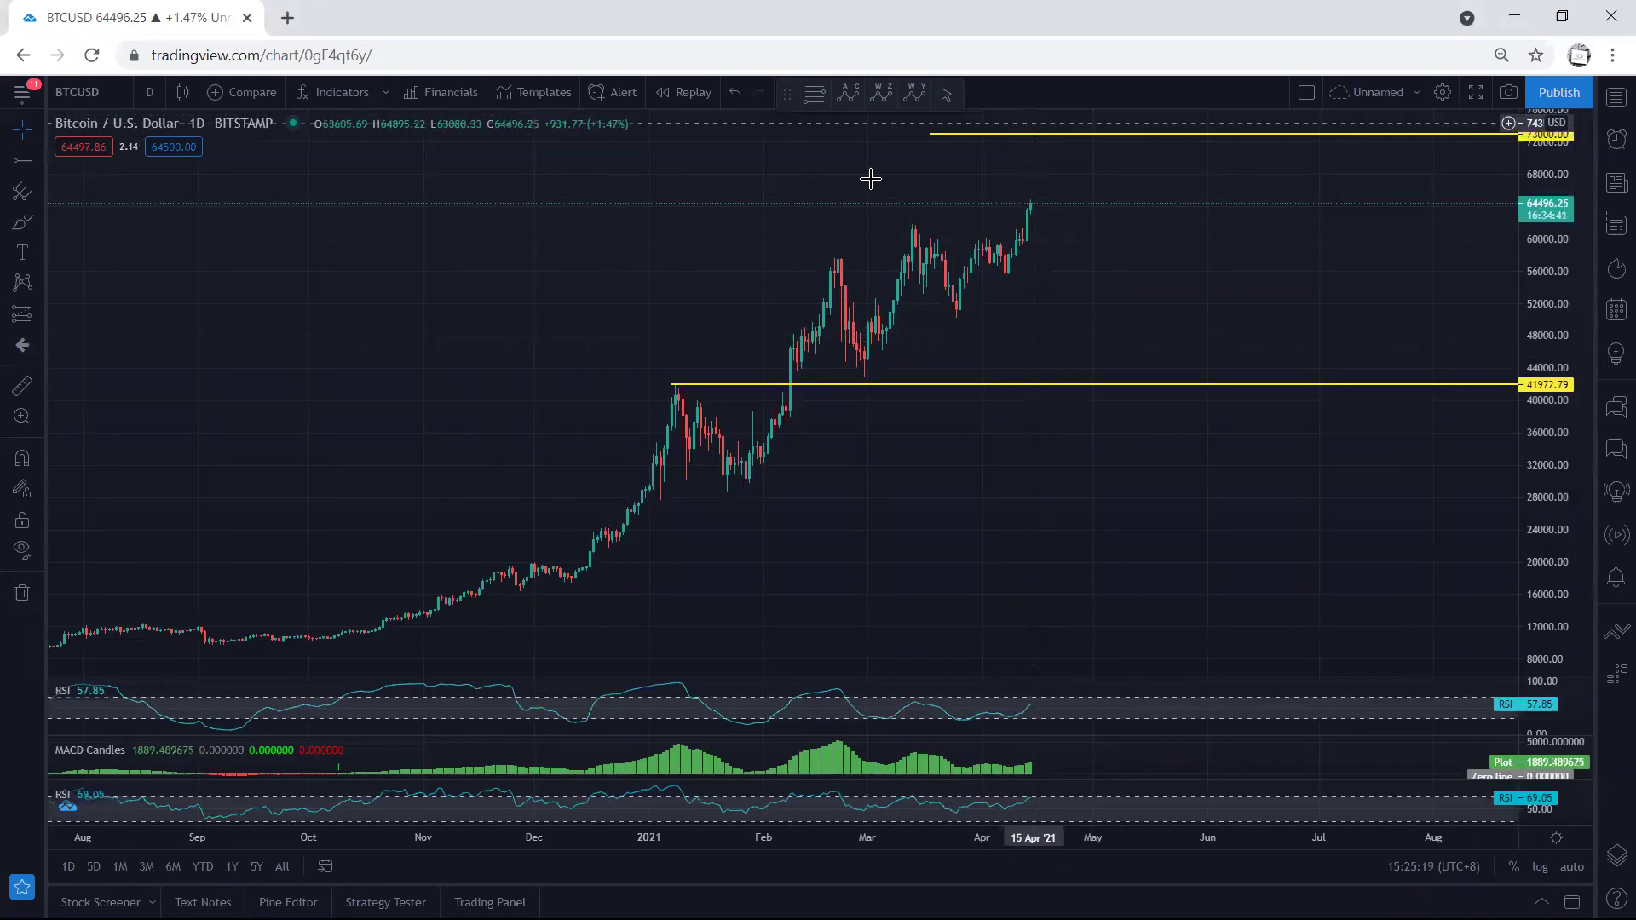
# Step: Mark the March, February and January swing highs on the daily chart with short horizontal strokes
pyautogui.moveTo(422, 278); pyautogui.dragTo(462, 281)
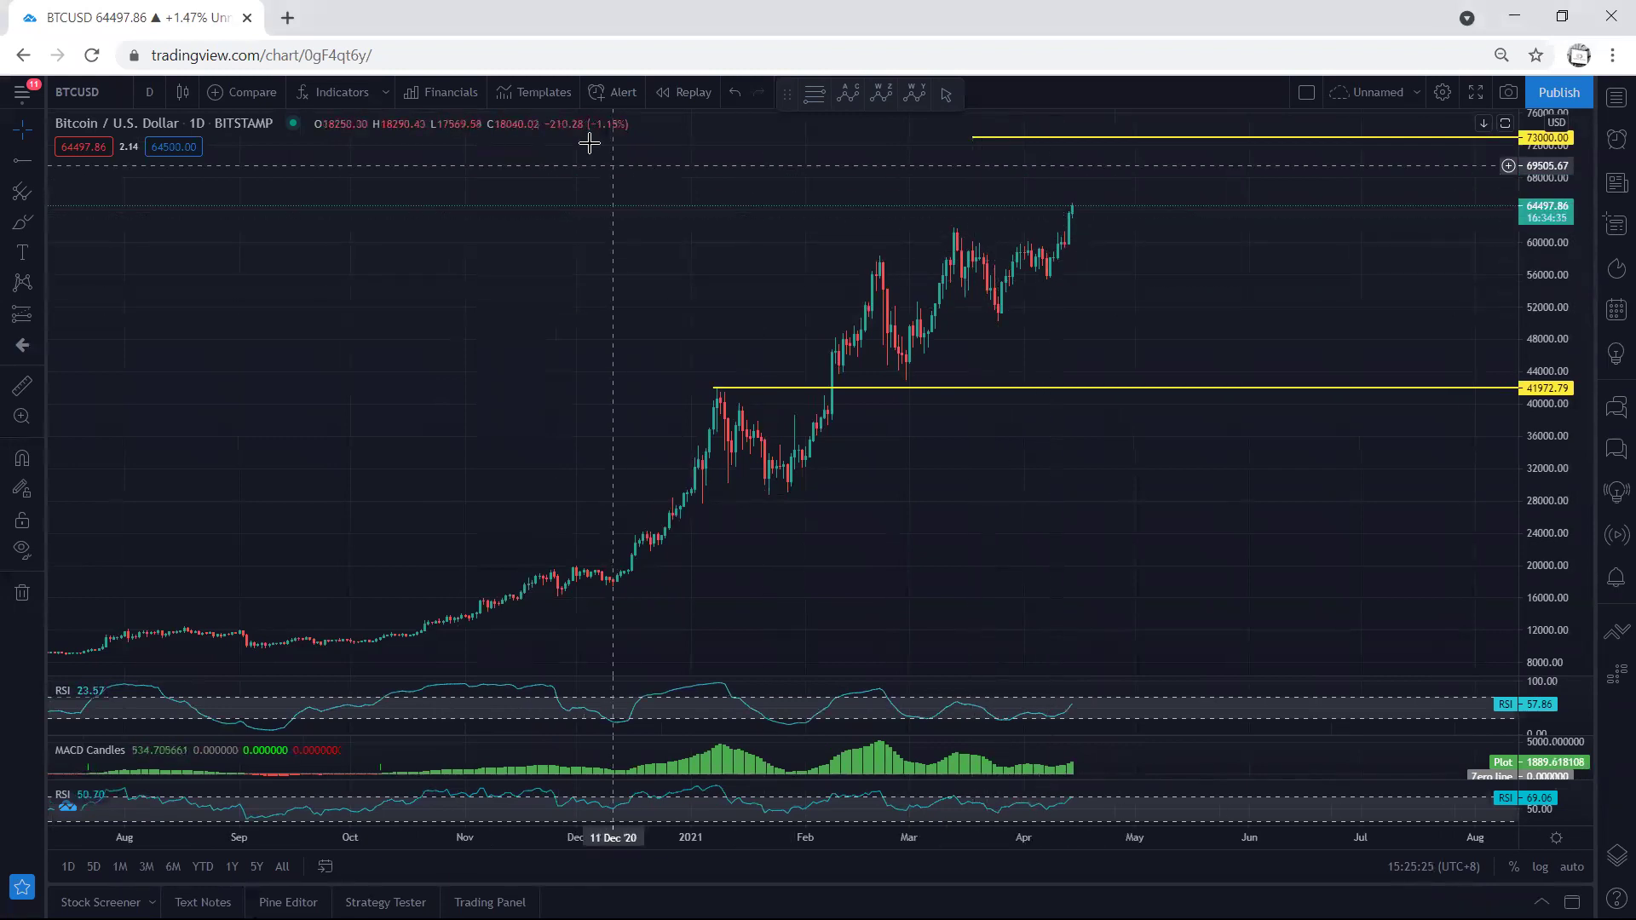
pyautogui.moveTo(945, 231); pyautogui.dragTo(963, 229)
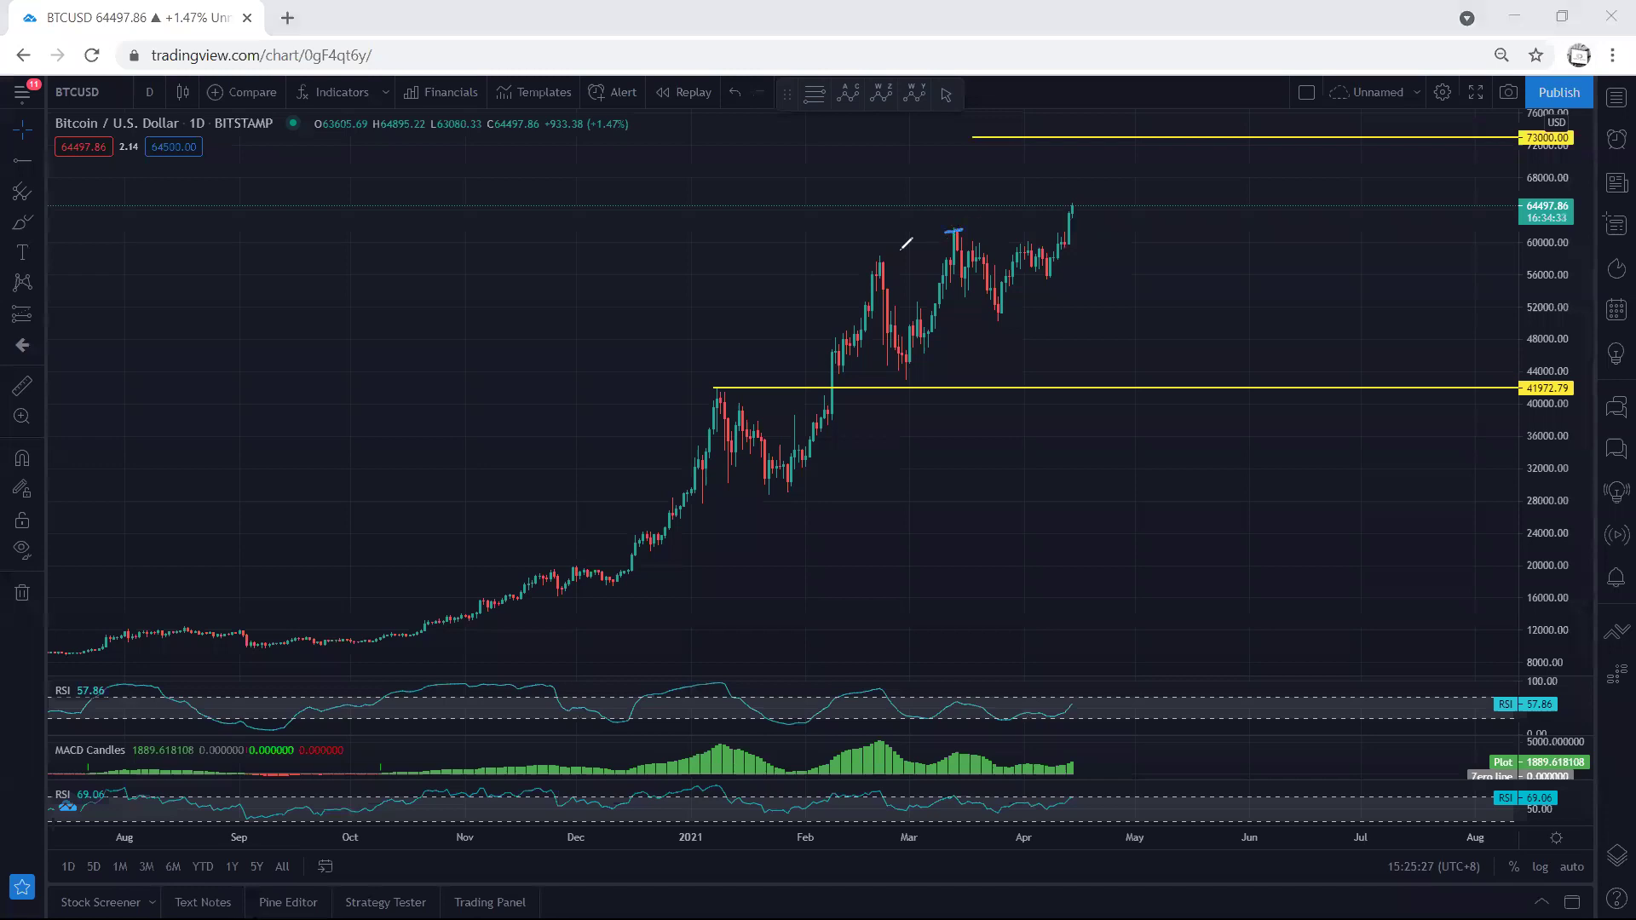
pyautogui.moveTo(870, 256); pyautogui.dragTo(893, 257)
pyautogui.moveTo(701, 383); pyautogui.dragTo(727, 384)
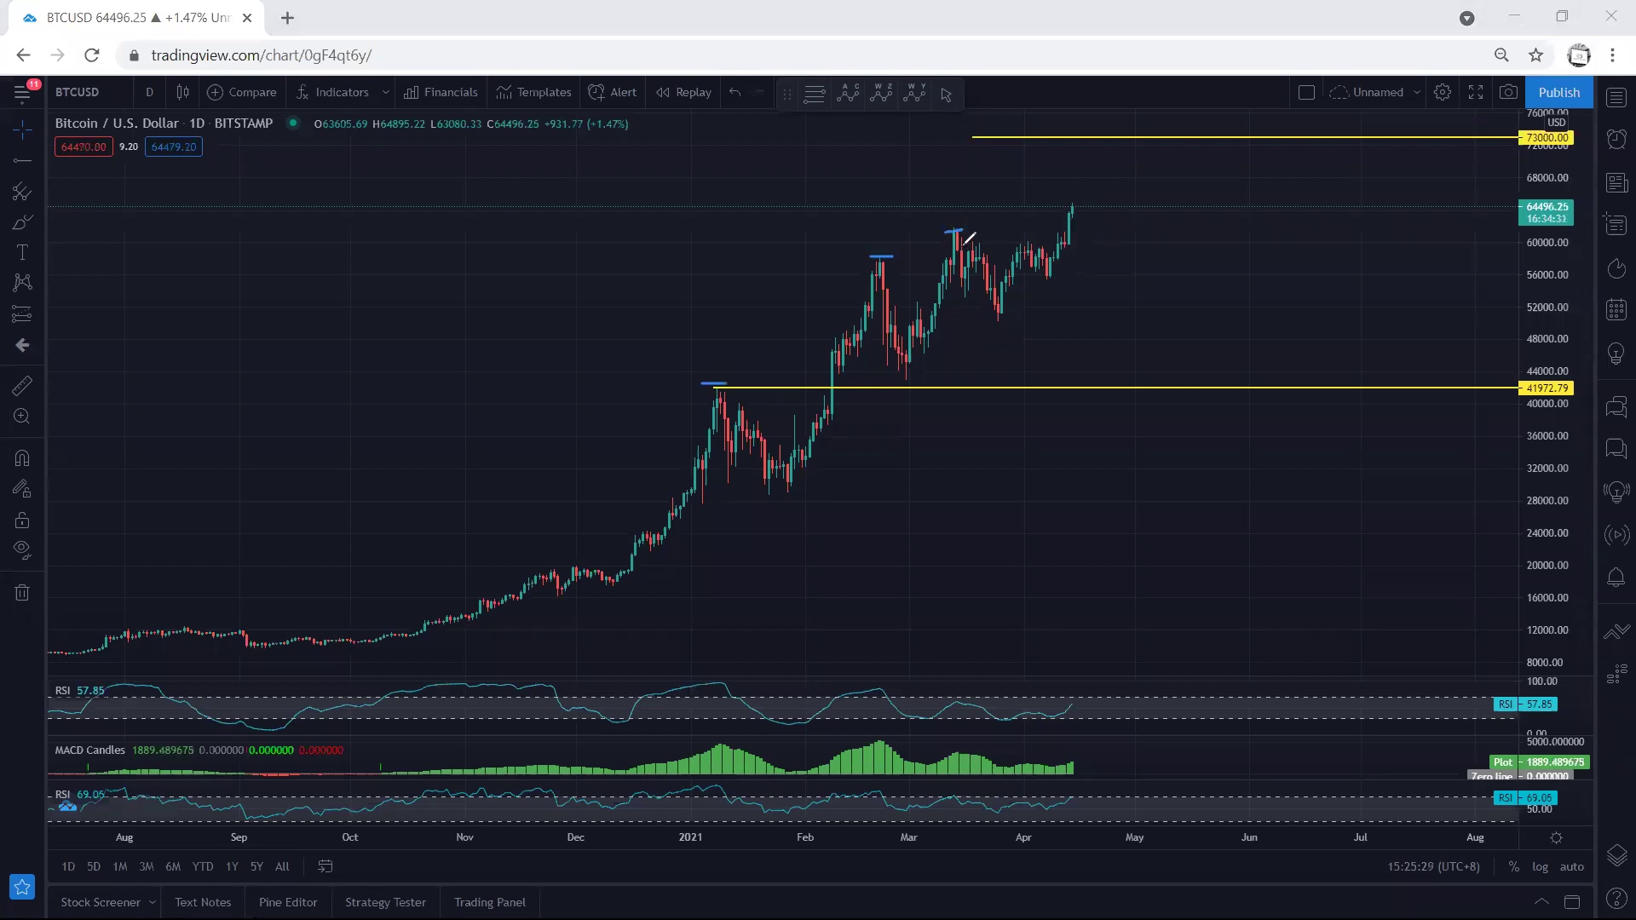
# Step: Sketch a projected rise and pullback from the April price, trace the declines after the three marked highs, and clear the sketches
pyautogui.moveTo(1054, 256)
pyautogui.mouseDown()
pyautogui.moveTo(1084, 213)
pyautogui.moveTo(1124, 201)
pyautogui.moveTo(1167, 226)
pyautogui.mouseUp()
pyautogui.moveTo(956, 232); pyautogui.dragTo(991, 283)
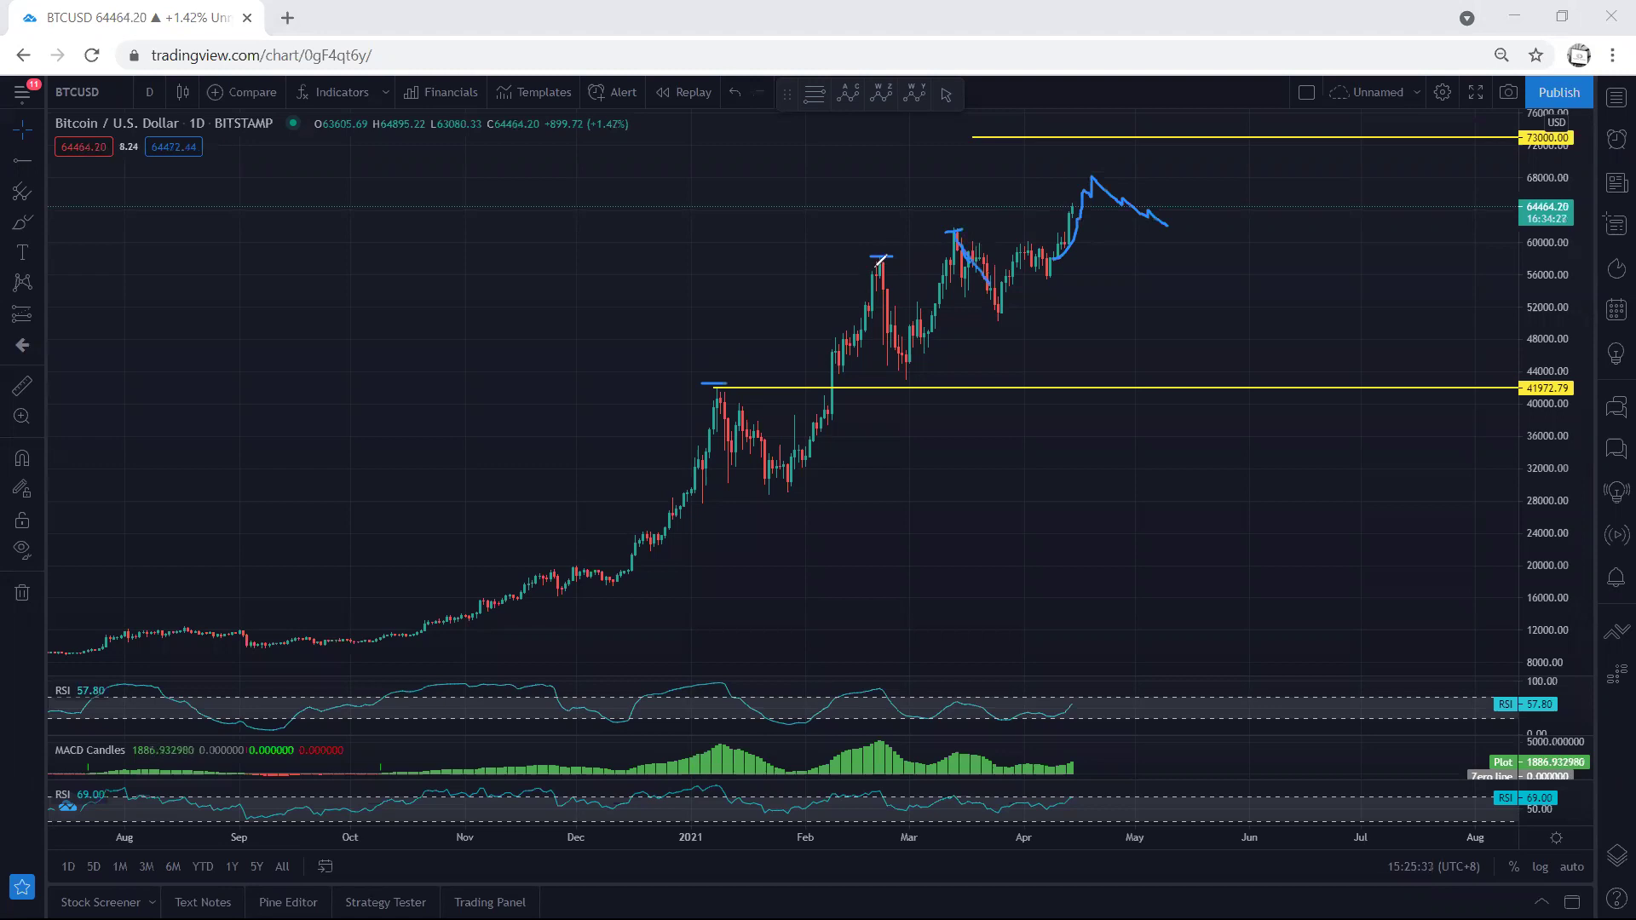
pyautogui.moveTo(876, 265); pyautogui.dragTo(899, 333)
pyautogui.moveTo(718, 392); pyautogui.dragTo(738, 418)
pyautogui.press('Escape')
# Step: Switch the chart to the 4-hour interval and mark the April consolidation high near 61,000 and the latest rally
pyautogui.click(149, 92)
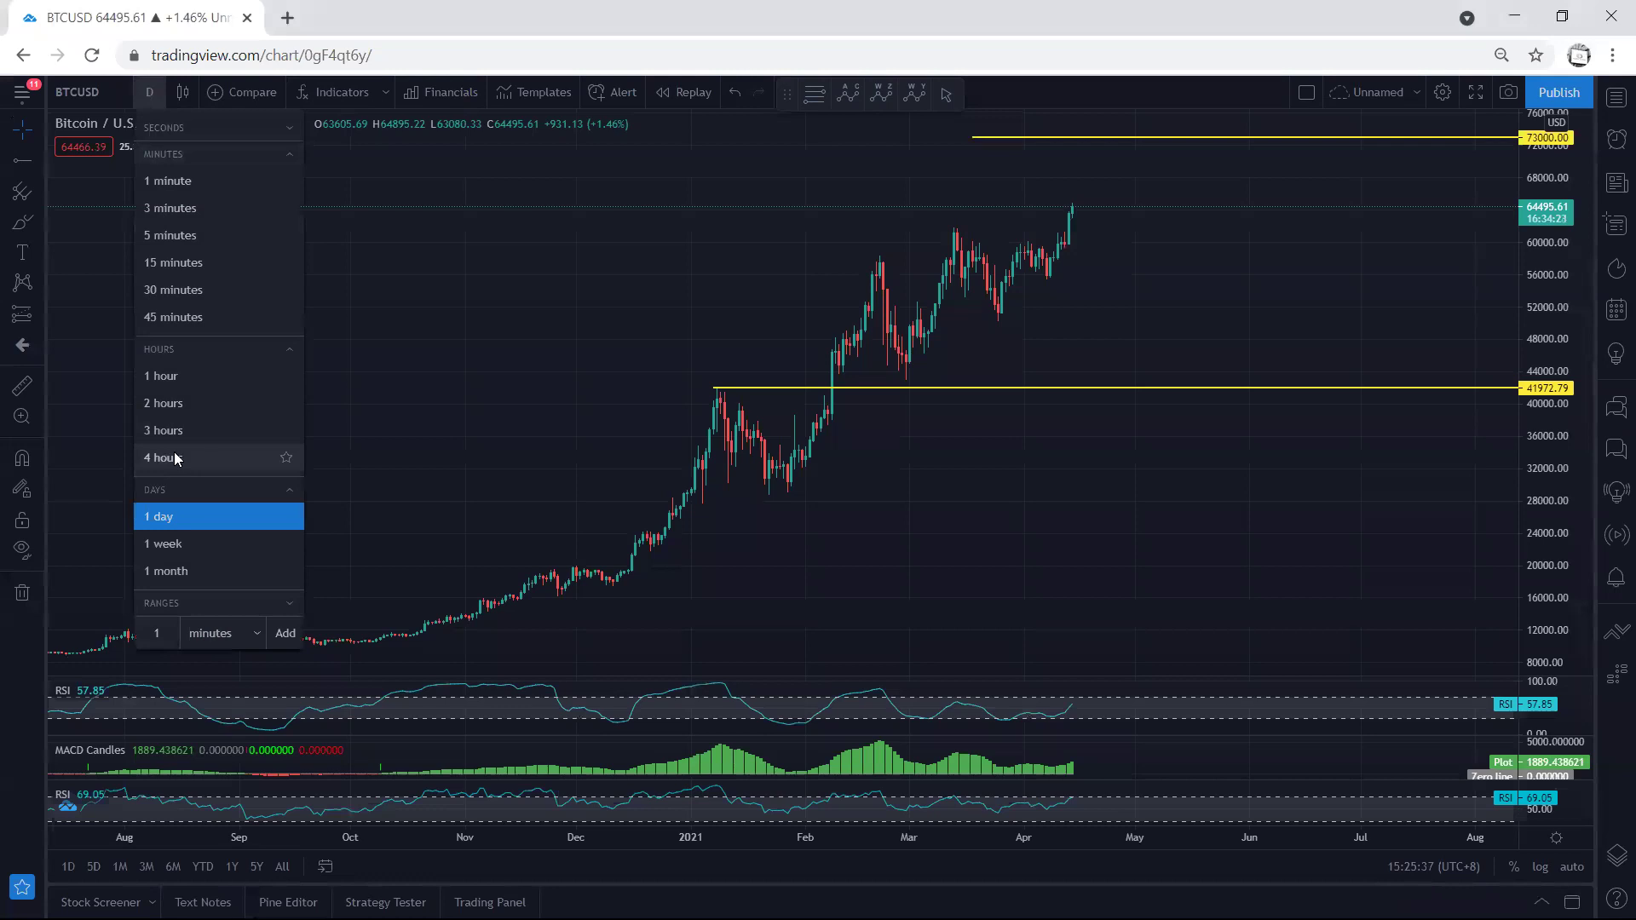
pyautogui.click(164, 458)
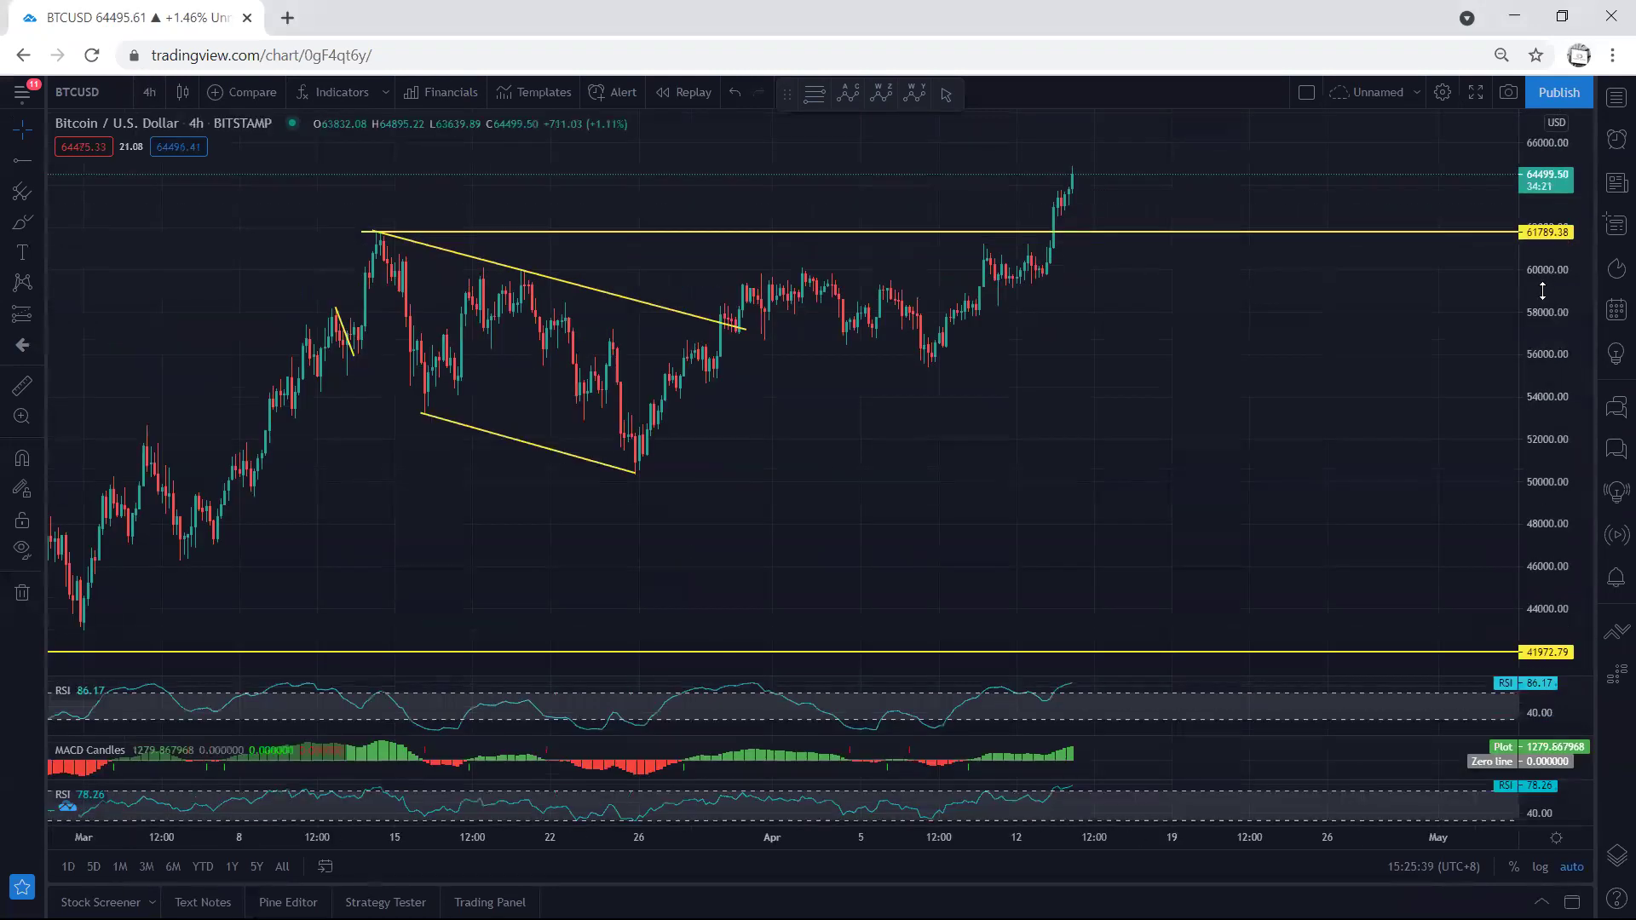
pyautogui.moveTo(1008, 387)
pyautogui.mouseDown()
pyautogui.moveTo(1051, 394)
pyautogui.moveTo(1012, 400)
pyautogui.mouseUp()
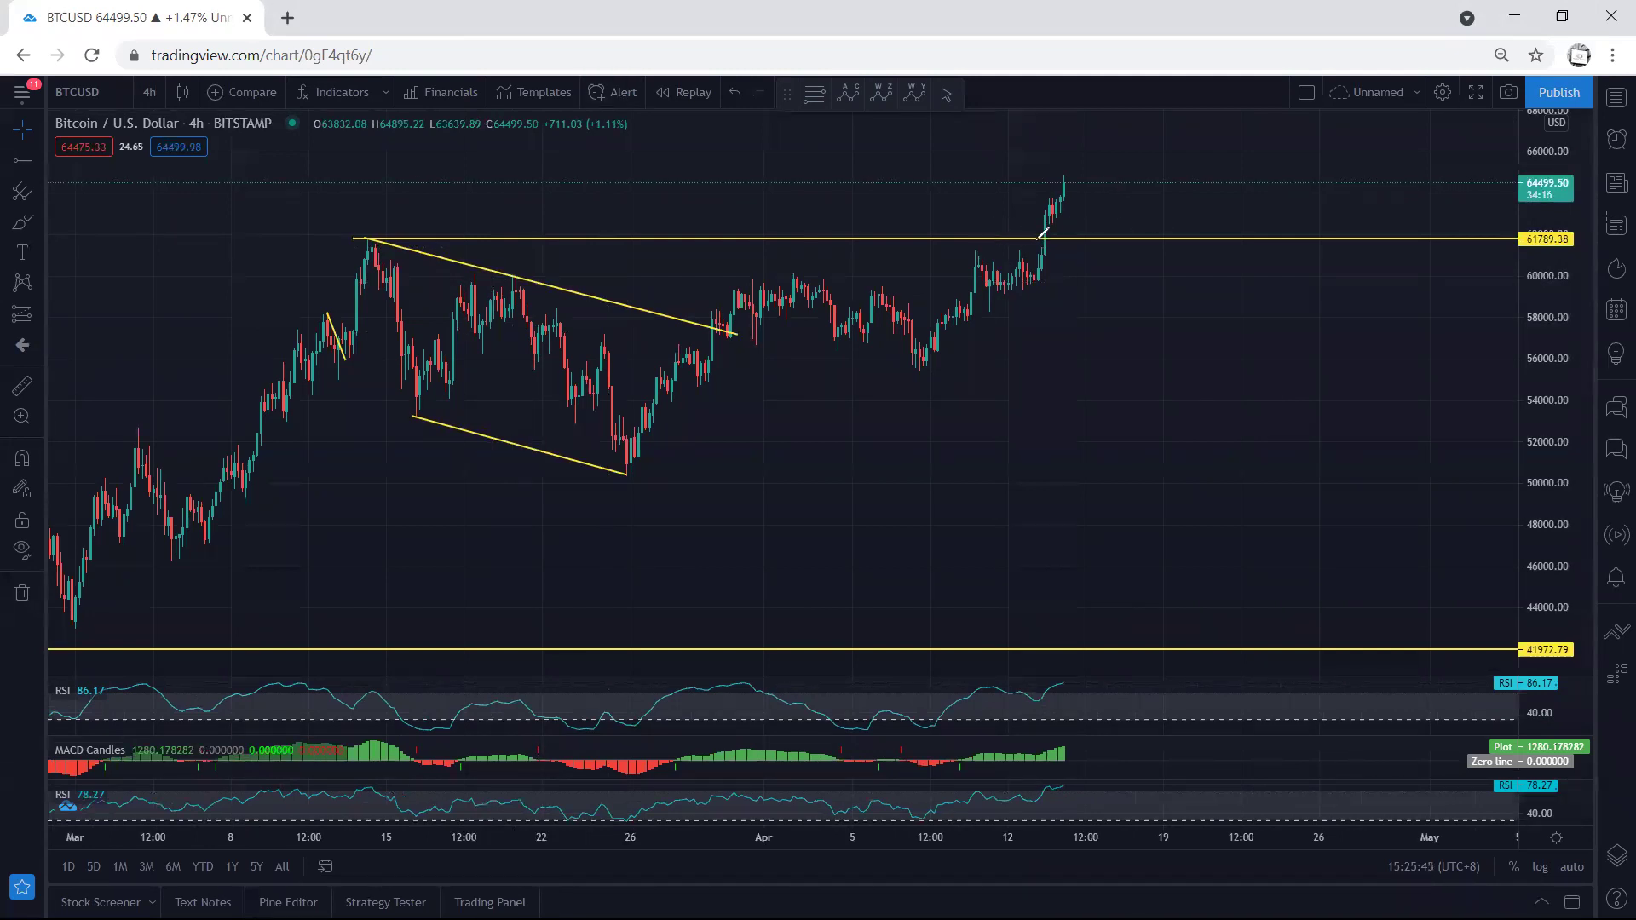
pyautogui.moveTo(961, 249); pyautogui.dragTo(1007, 253)
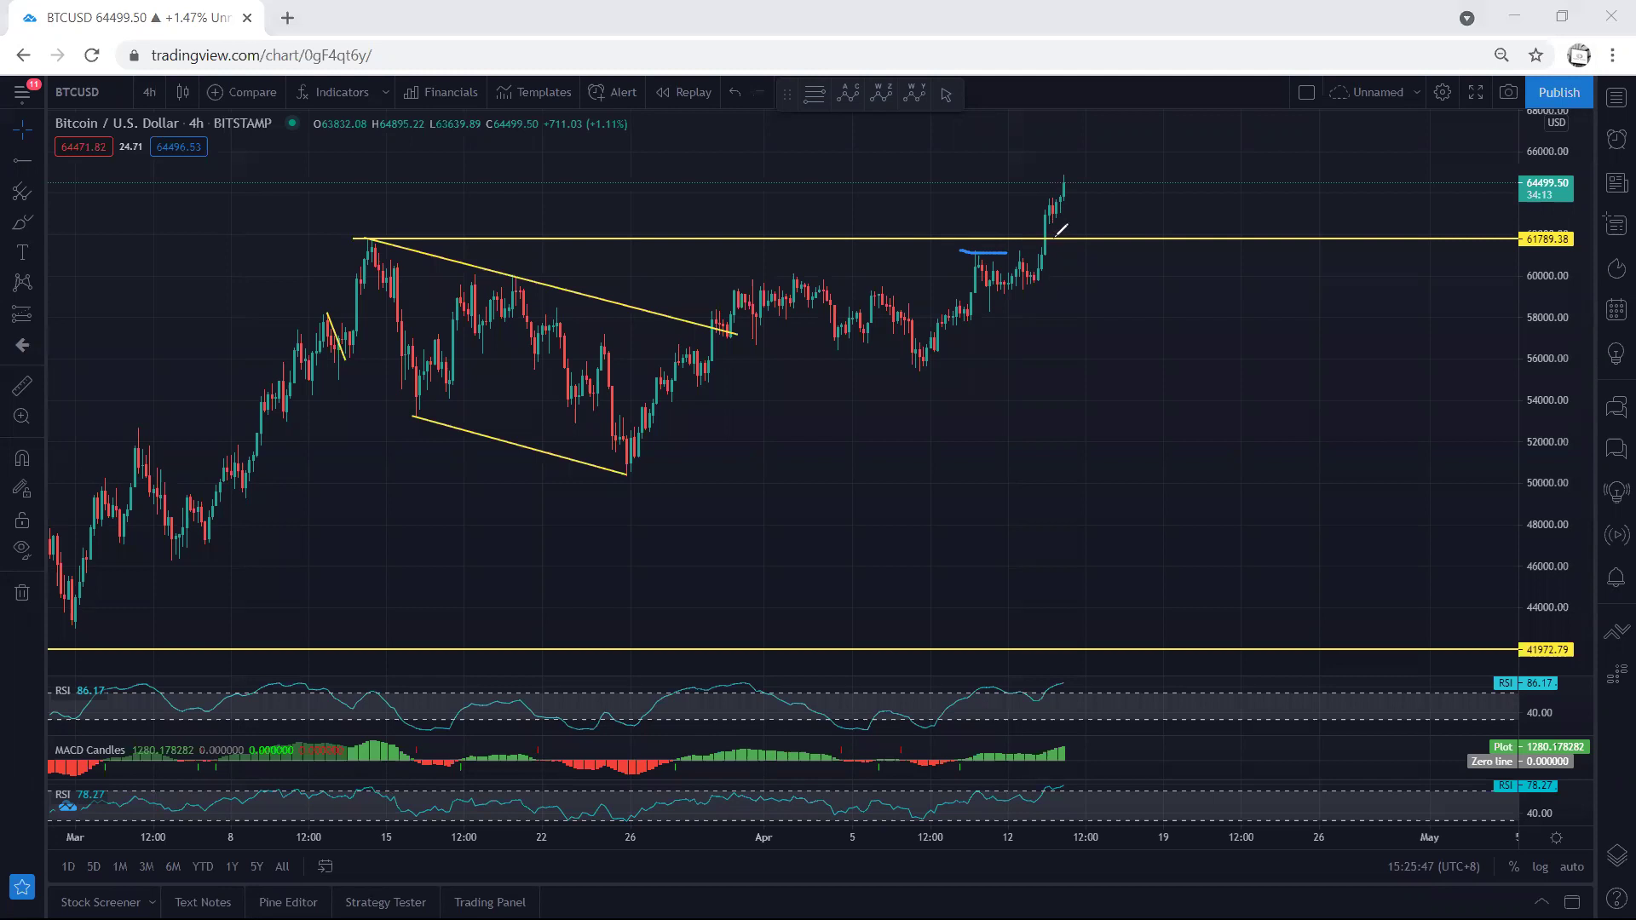
pyautogui.moveTo(1071, 181)
pyautogui.mouseDown()
pyautogui.moveTo(1046, 218)
pyautogui.moveTo(1078, 173)
pyautogui.moveTo(1067, 158)
pyautogui.mouseUp()
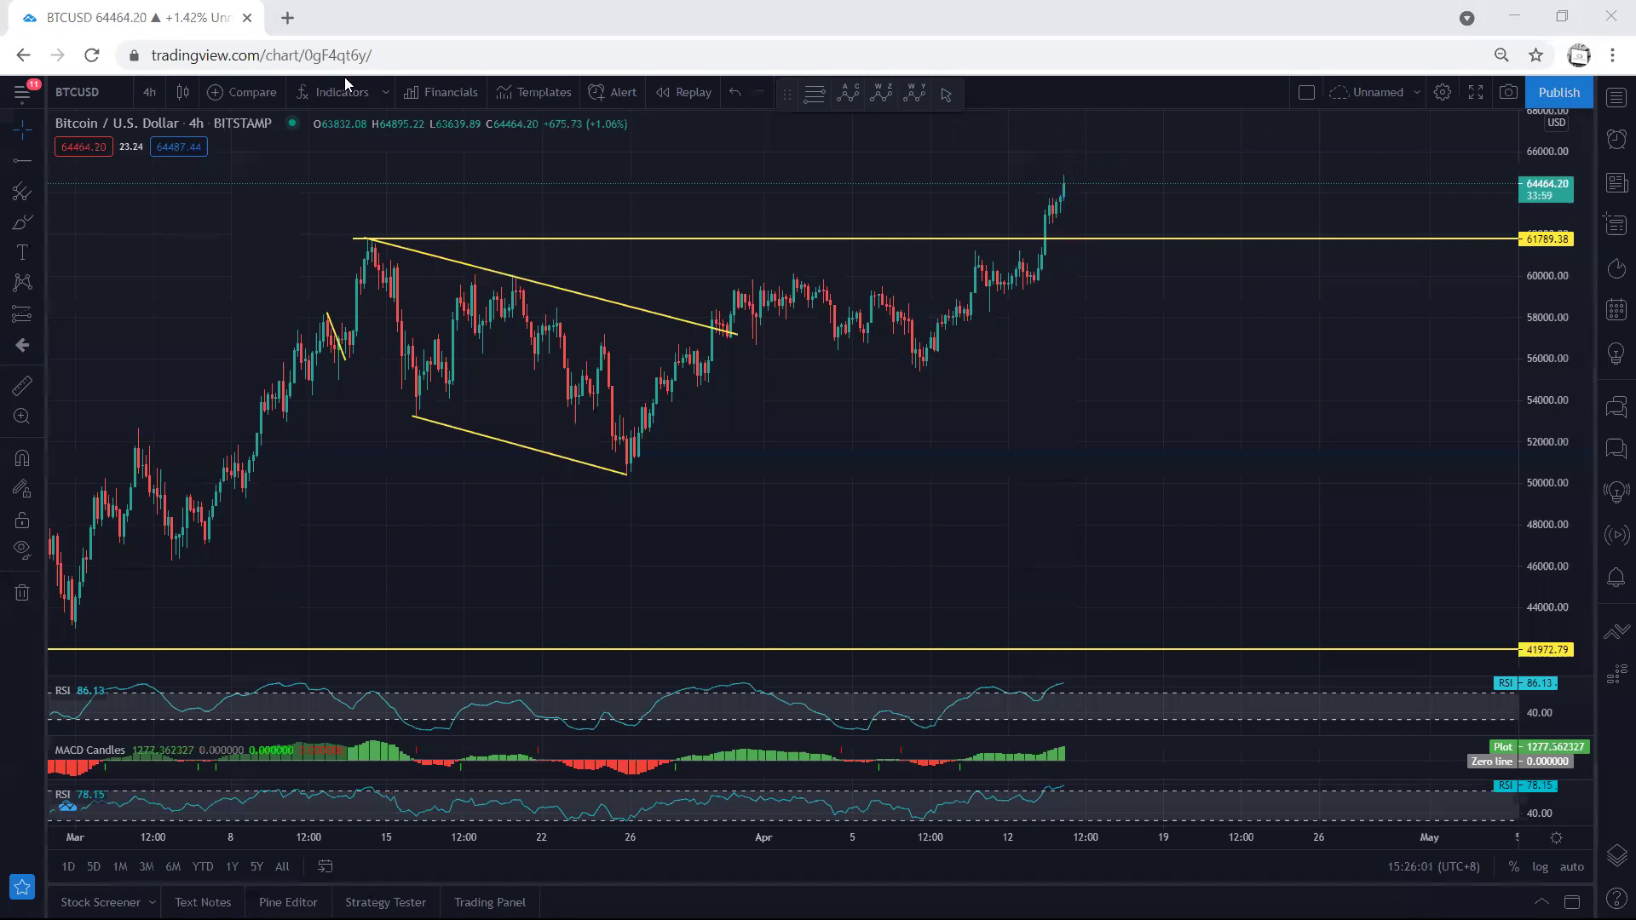
# Step: Switch the chart to the 1-hour interval and draw a rising freehand line across the highs from about 63,000 to 65,000
pyautogui.click(152, 96)
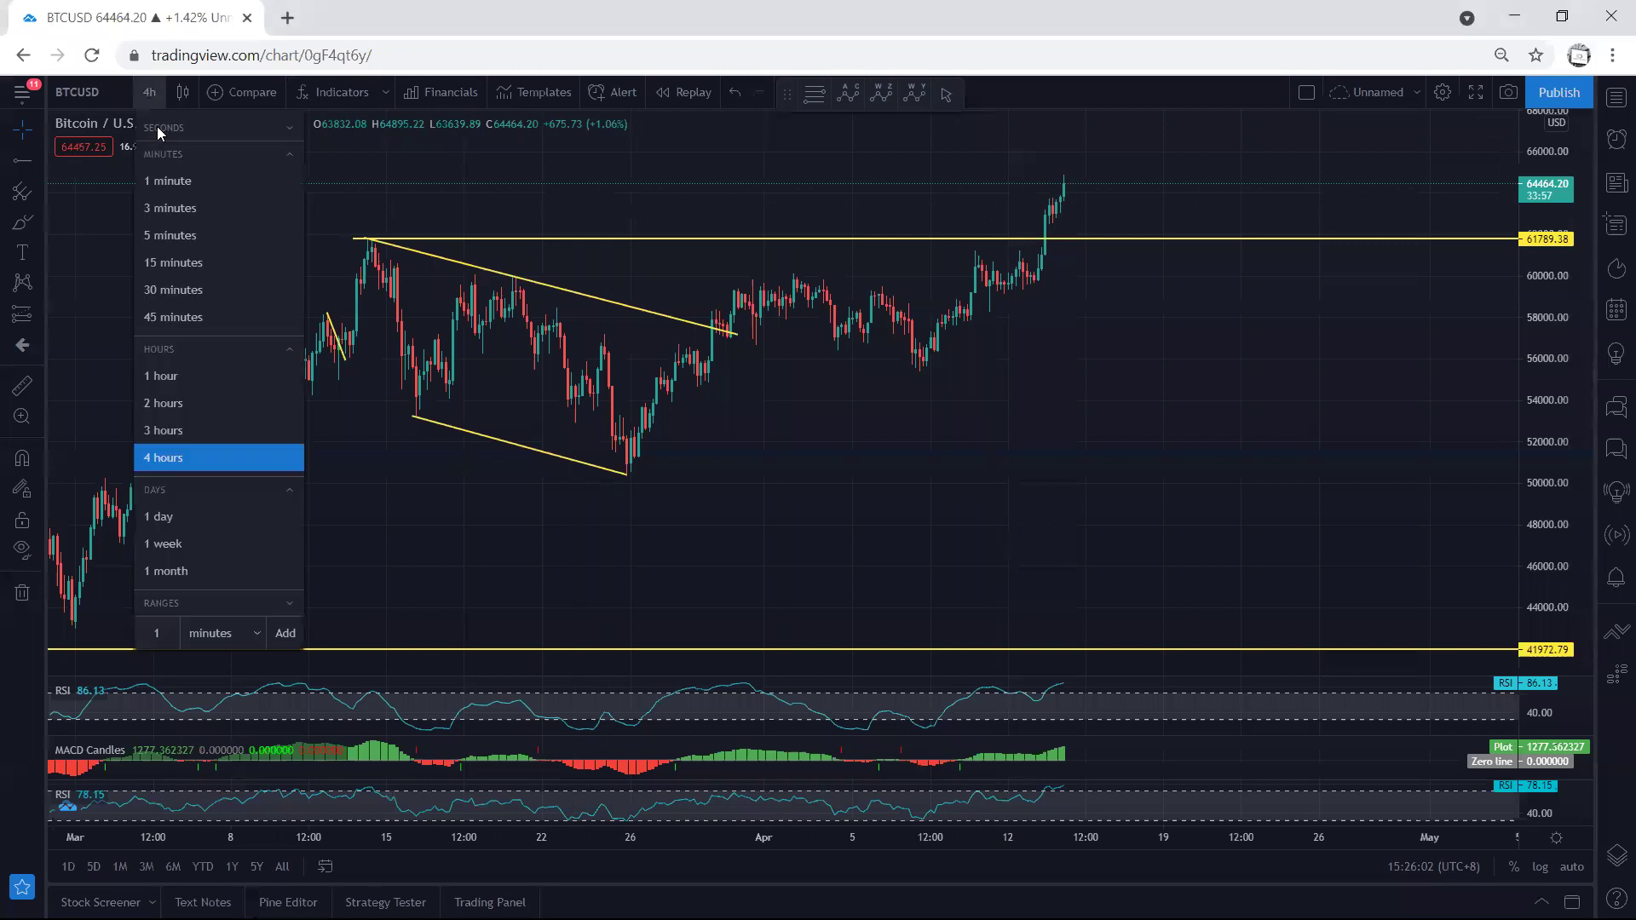
pyautogui.click(185, 368)
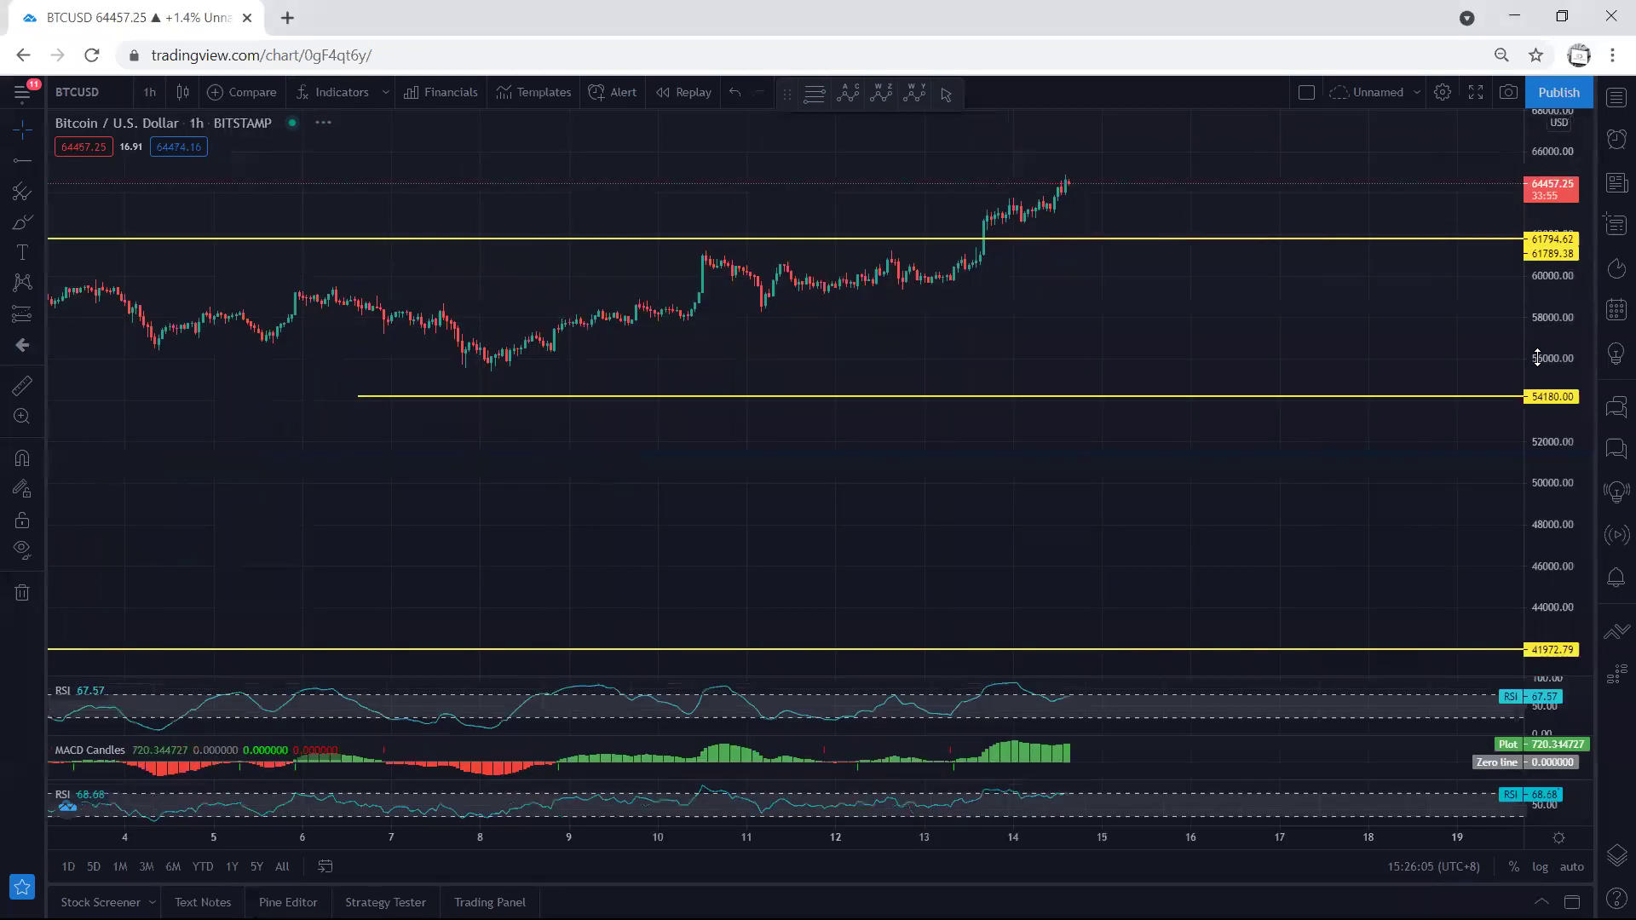
pyautogui.moveTo(1279, 442); pyautogui.dragTo(1226, 449)
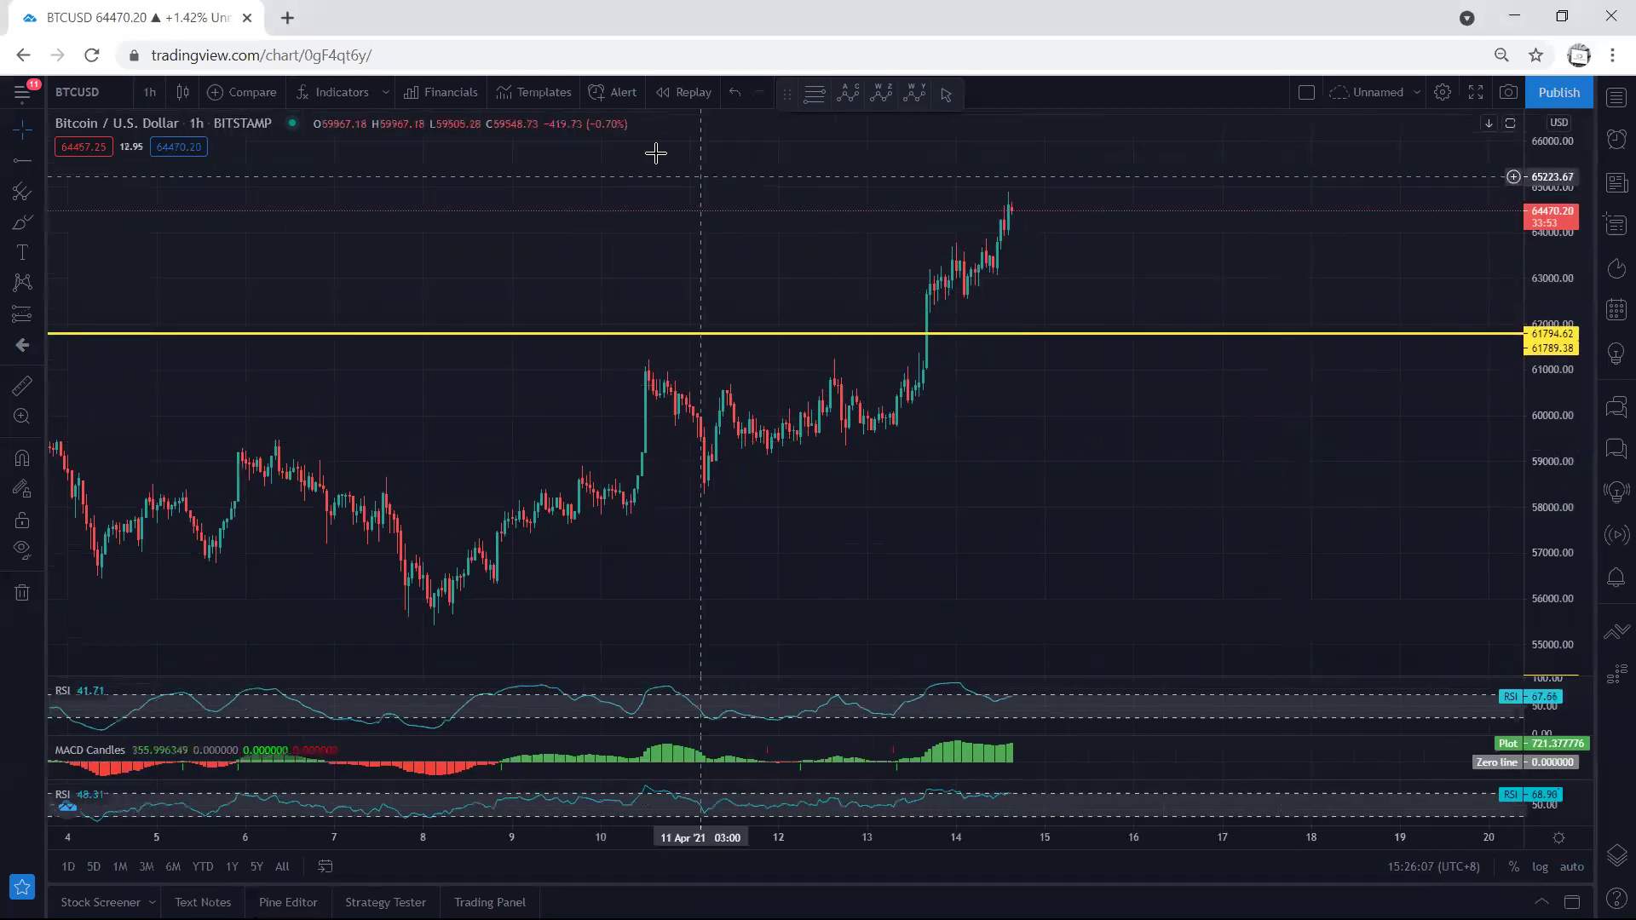
pyautogui.moveTo(915, 273); pyautogui.dragTo(1008, 197)
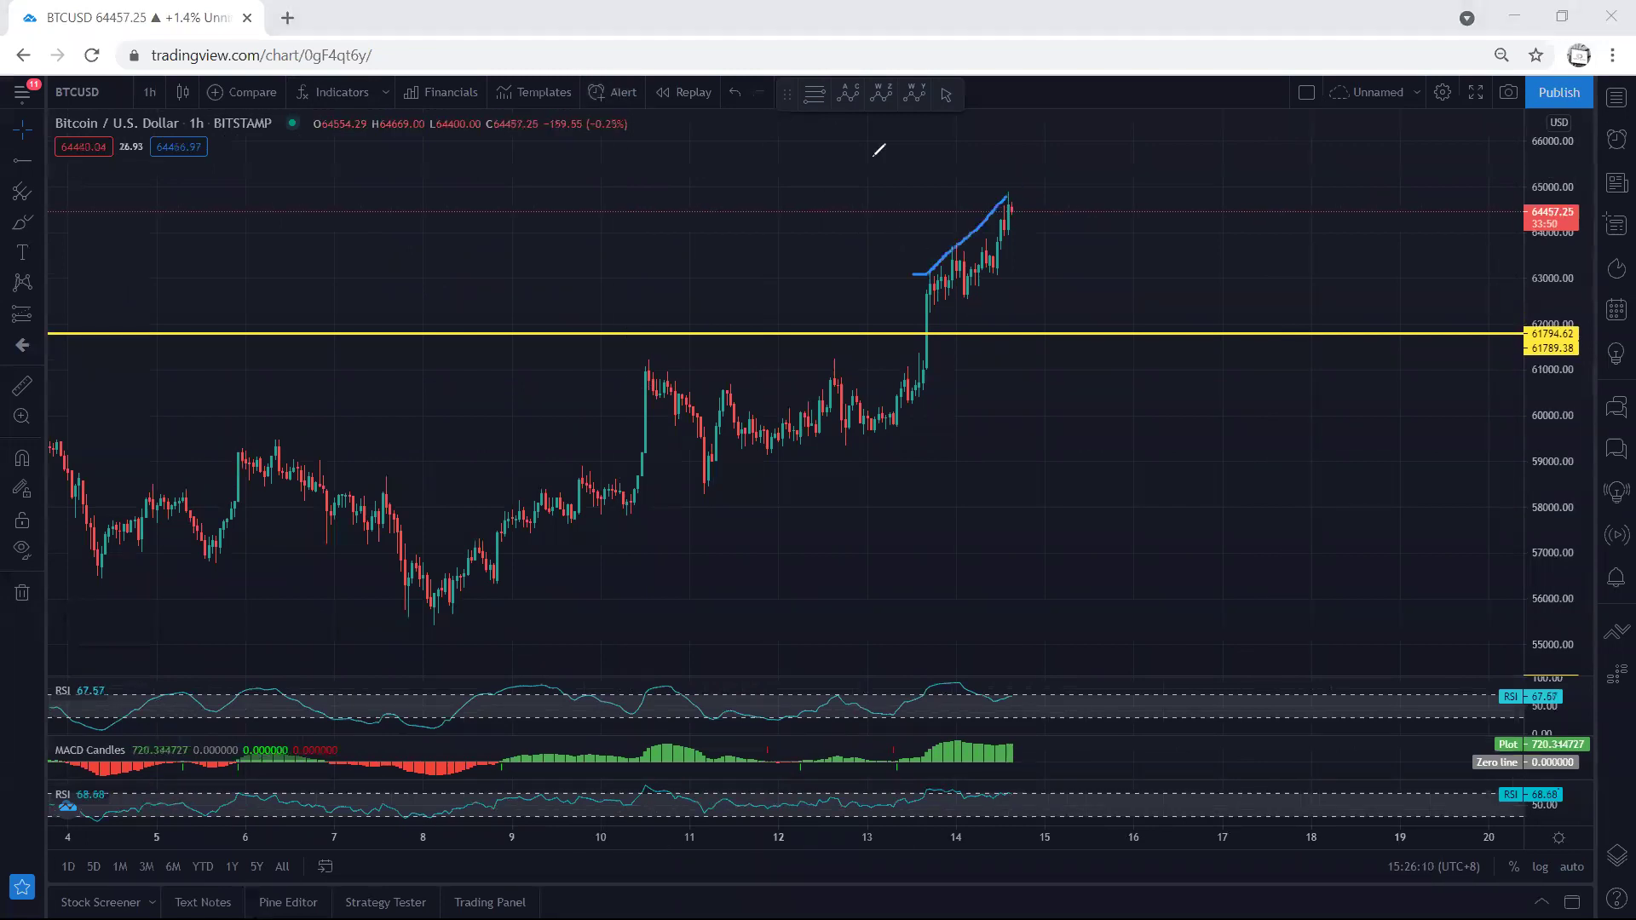
# Step: Compare the hourly highs with the enlarged MACD Candles and RSI panes, and clear the rising line from the chart
pyautogui.doubleClick(1063, 747)
pyautogui.doubleClick(1106, 668)
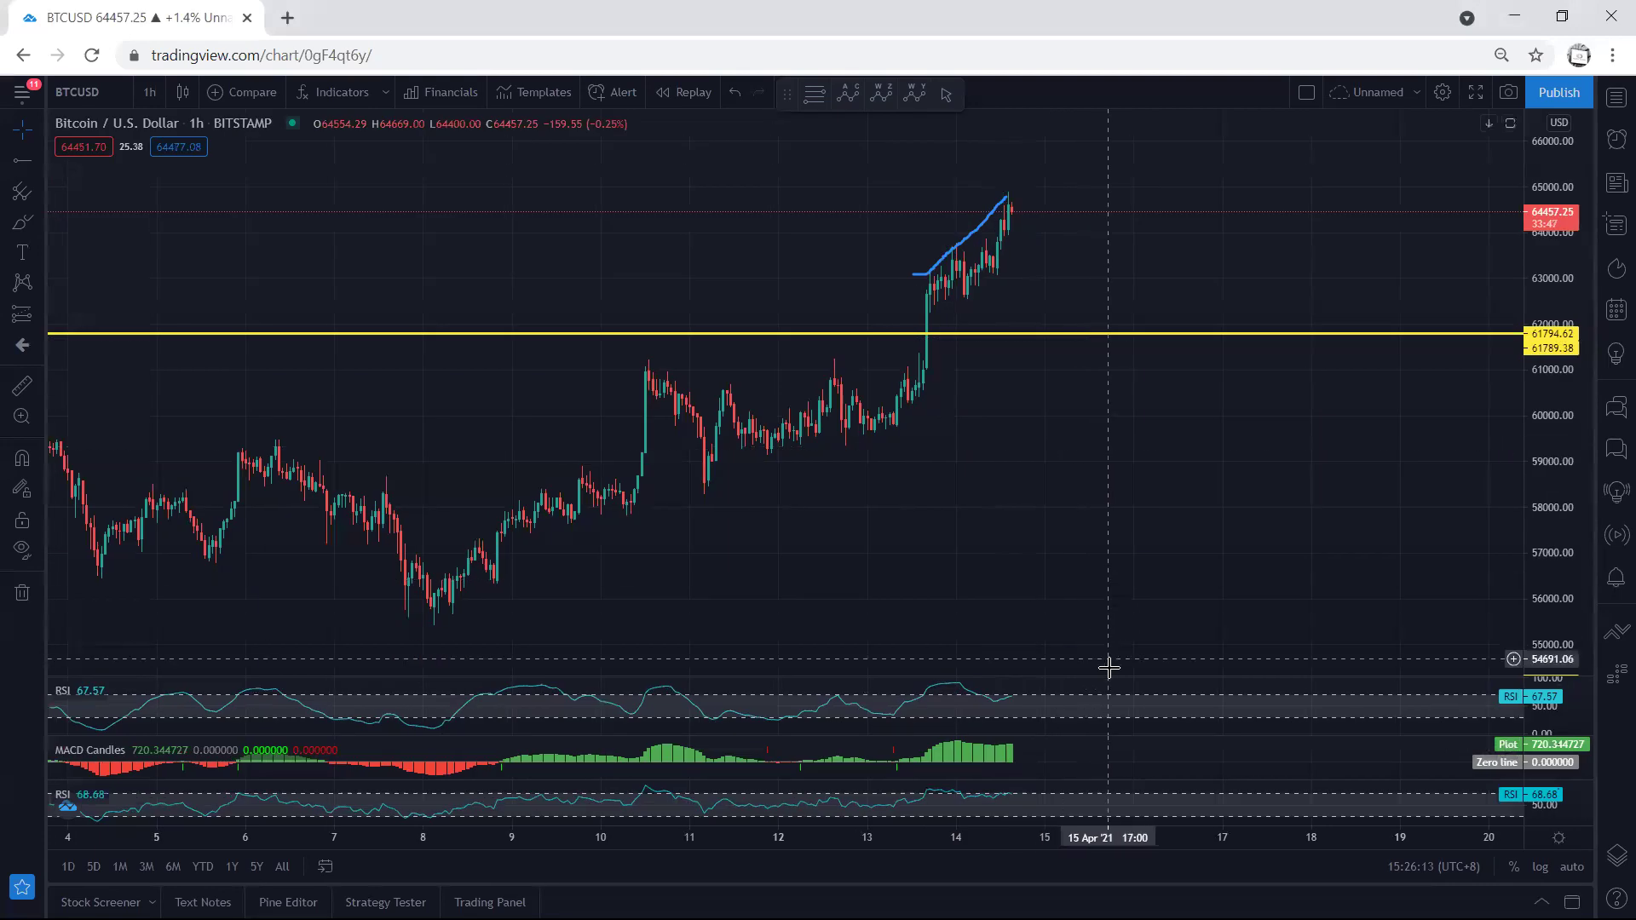
pyautogui.doubleClick(1113, 694)
pyautogui.doubleClick(1110, 349)
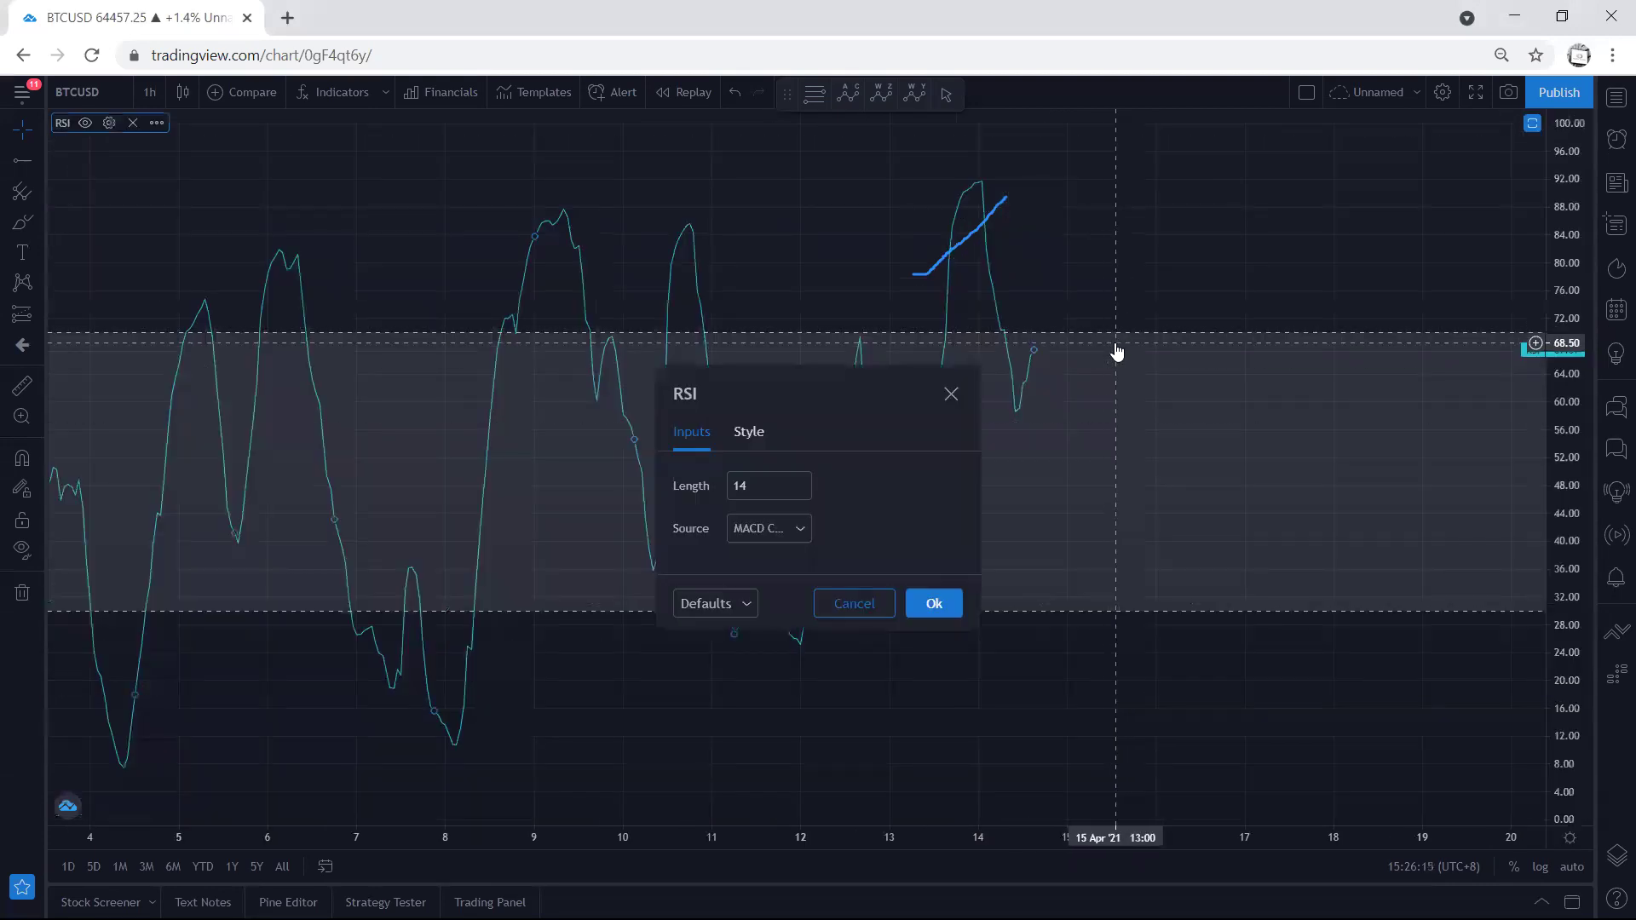
pyautogui.press('Escape')
pyautogui.doubleClick(1114, 259)
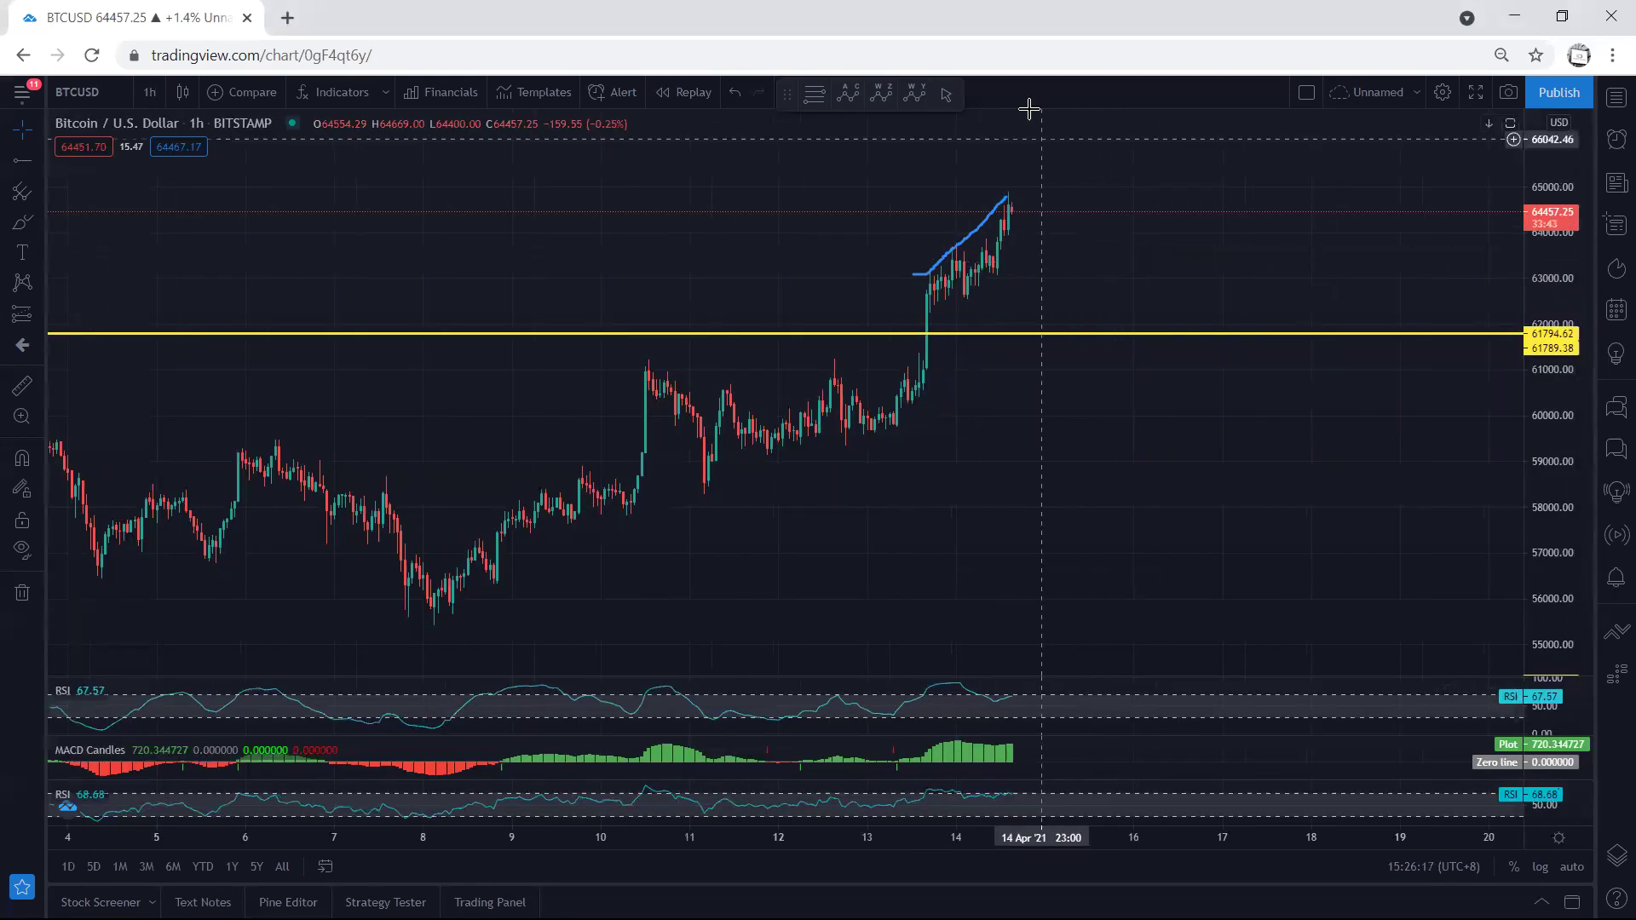
pyautogui.hotkey('ctrl', 'z')
# Step: Sketch a projected rise to about 66,500 and a small falling flag at the latest price, clearing each sketch
pyautogui.moveTo(850, 216); pyautogui.dragTo(863, 259)
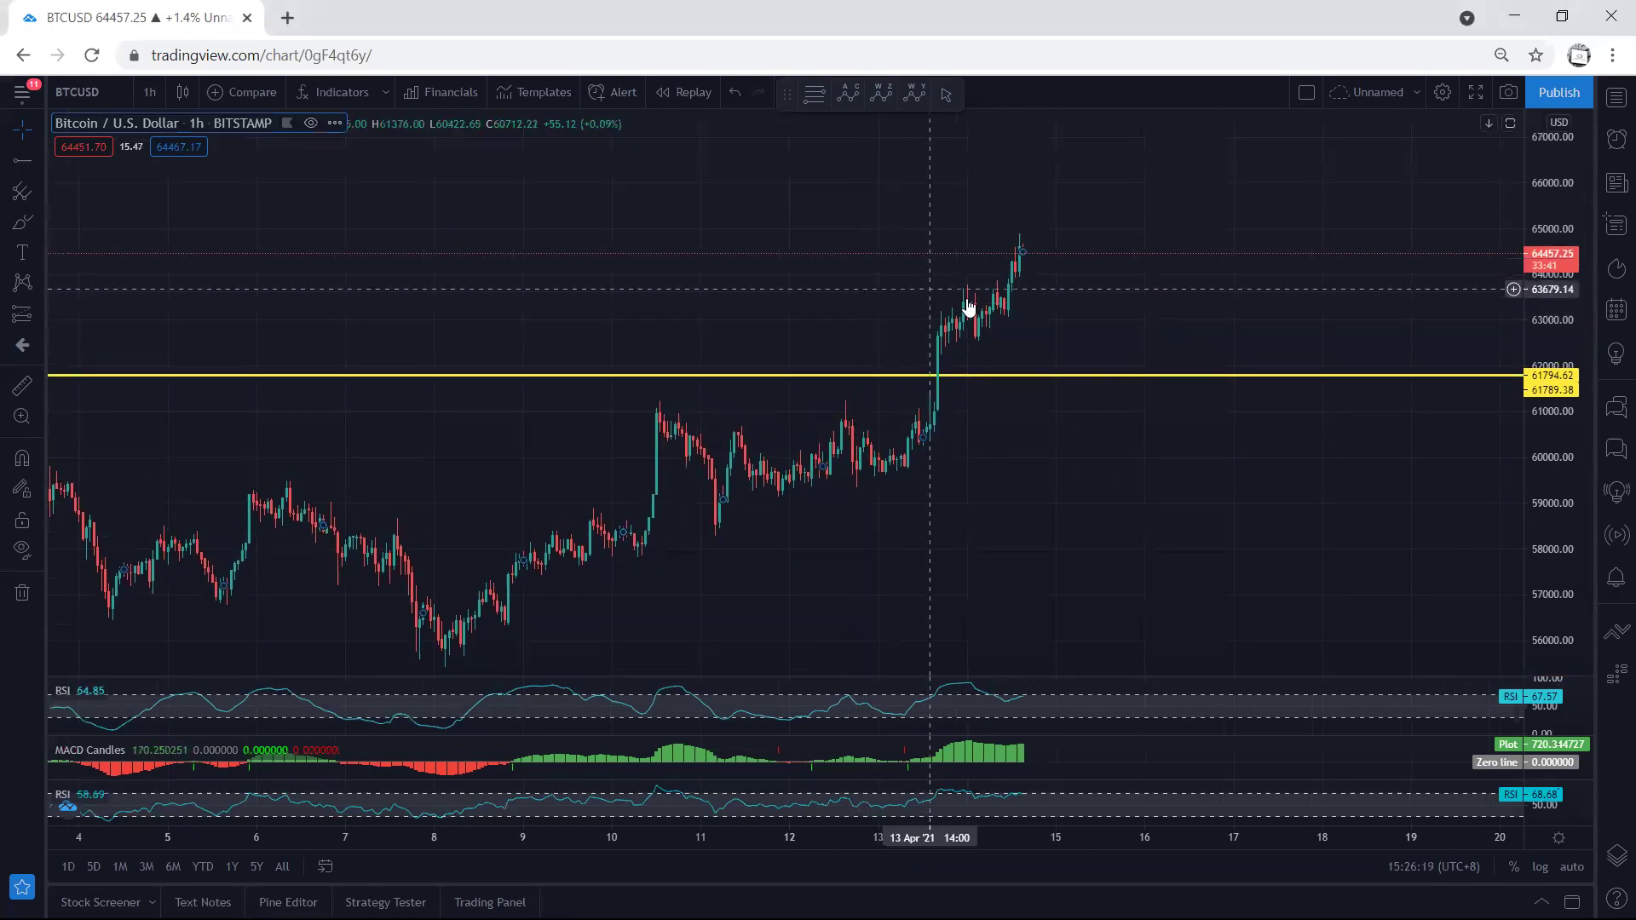
pyautogui.click(1000, 156)
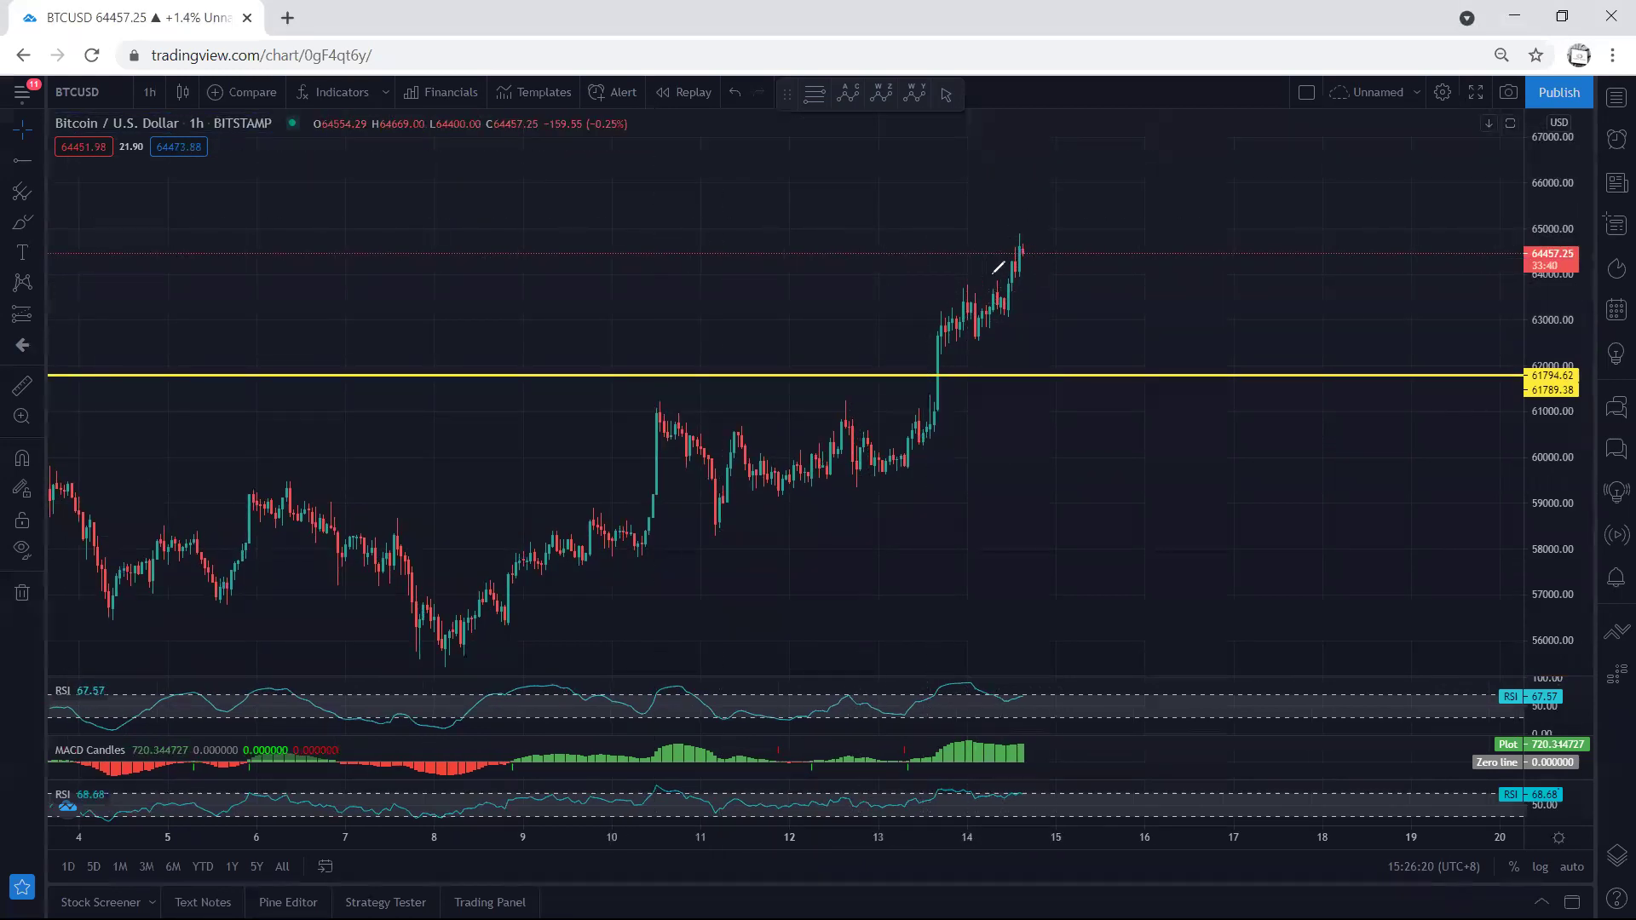
pyautogui.moveTo(1015, 273)
pyautogui.mouseDown()
pyautogui.moveTo(1053, 219)
pyautogui.moveTo(1071, 223)
pyautogui.moveTo(1086, 164)
pyautogui.mouseUp()
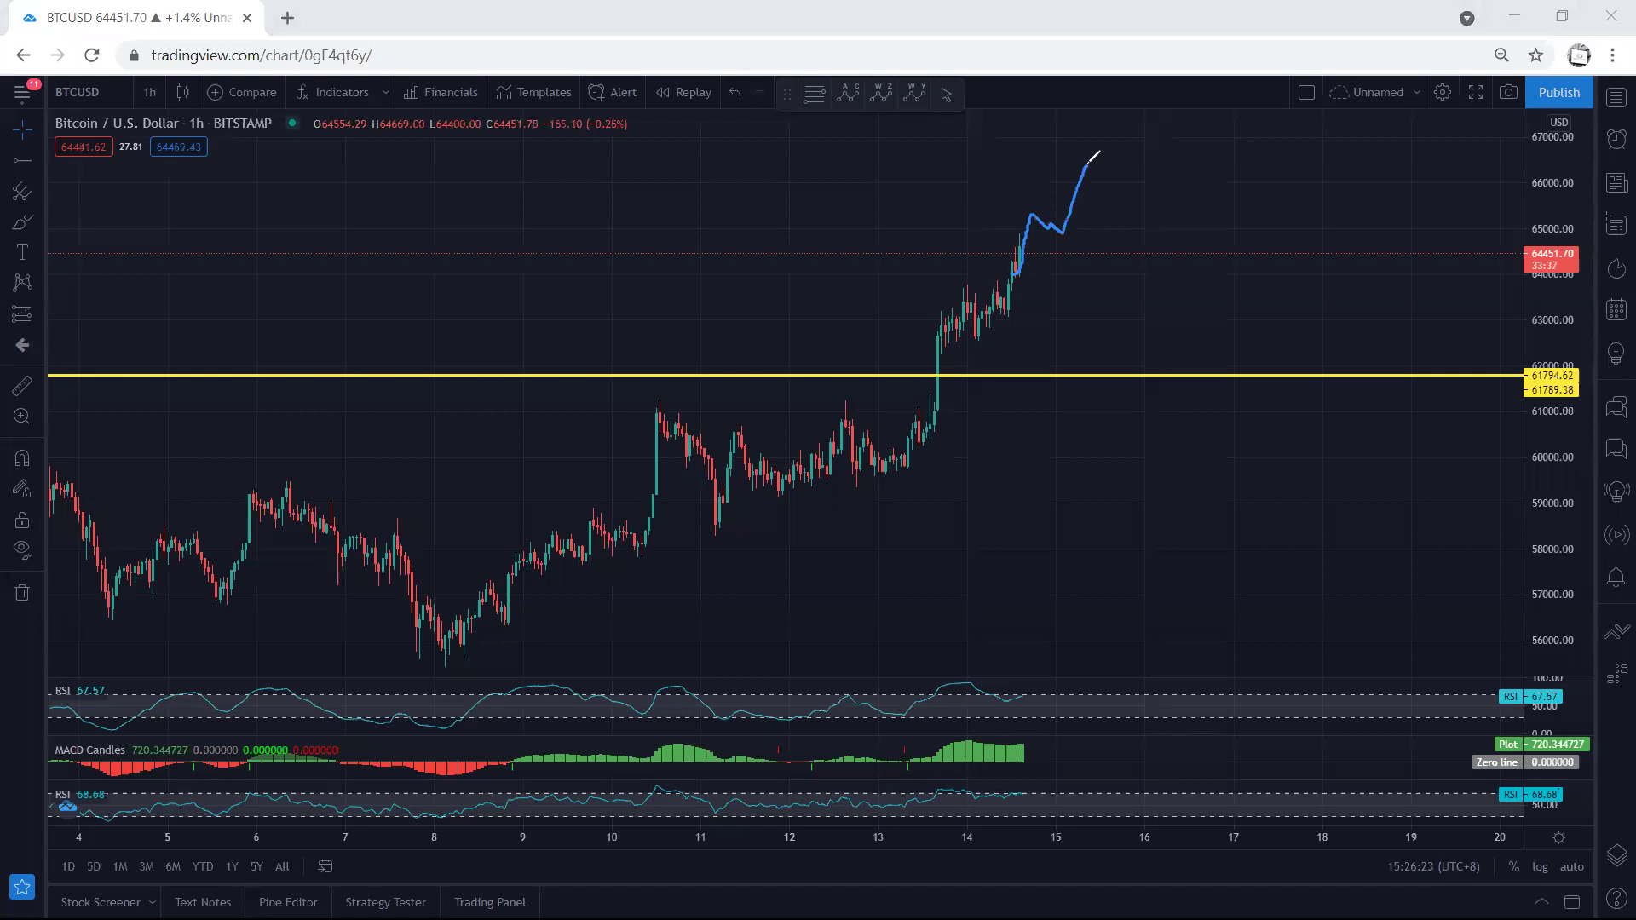
pyautogui.hotkey('ctrl', 'z')
pyautogui.moveTo(1022, 252); pyautogui.dragTo(1047, 259)
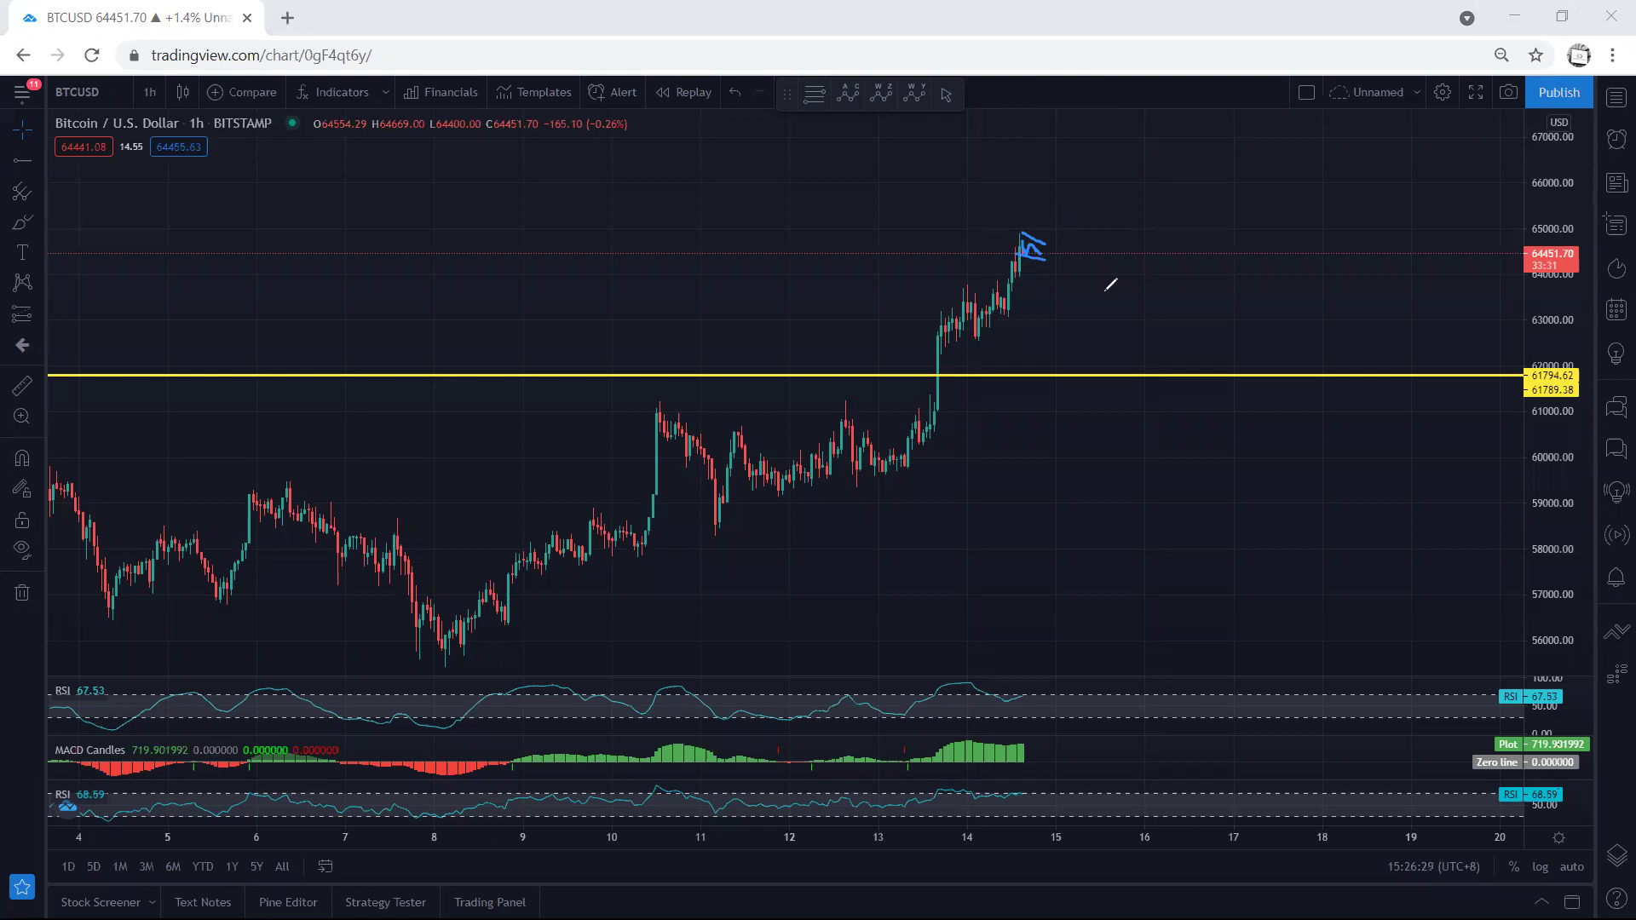
pyautogui.hotkey('ctrl', 'z')
# Step: Draw a rising freehand channel around the hourly price swings from about 63,000 to 64,500 and trace the swings inside it
pyautogui.moveTo(941, 310)
pyautogui.mouseDown()
pyautogui.moveTo(993, 308)
pyautogui.moveTo(1021, 237)
pyautogui.moveTo(942, 308)
pyautogui.moveTo(967, 339)
pyautogui.mouseUp()
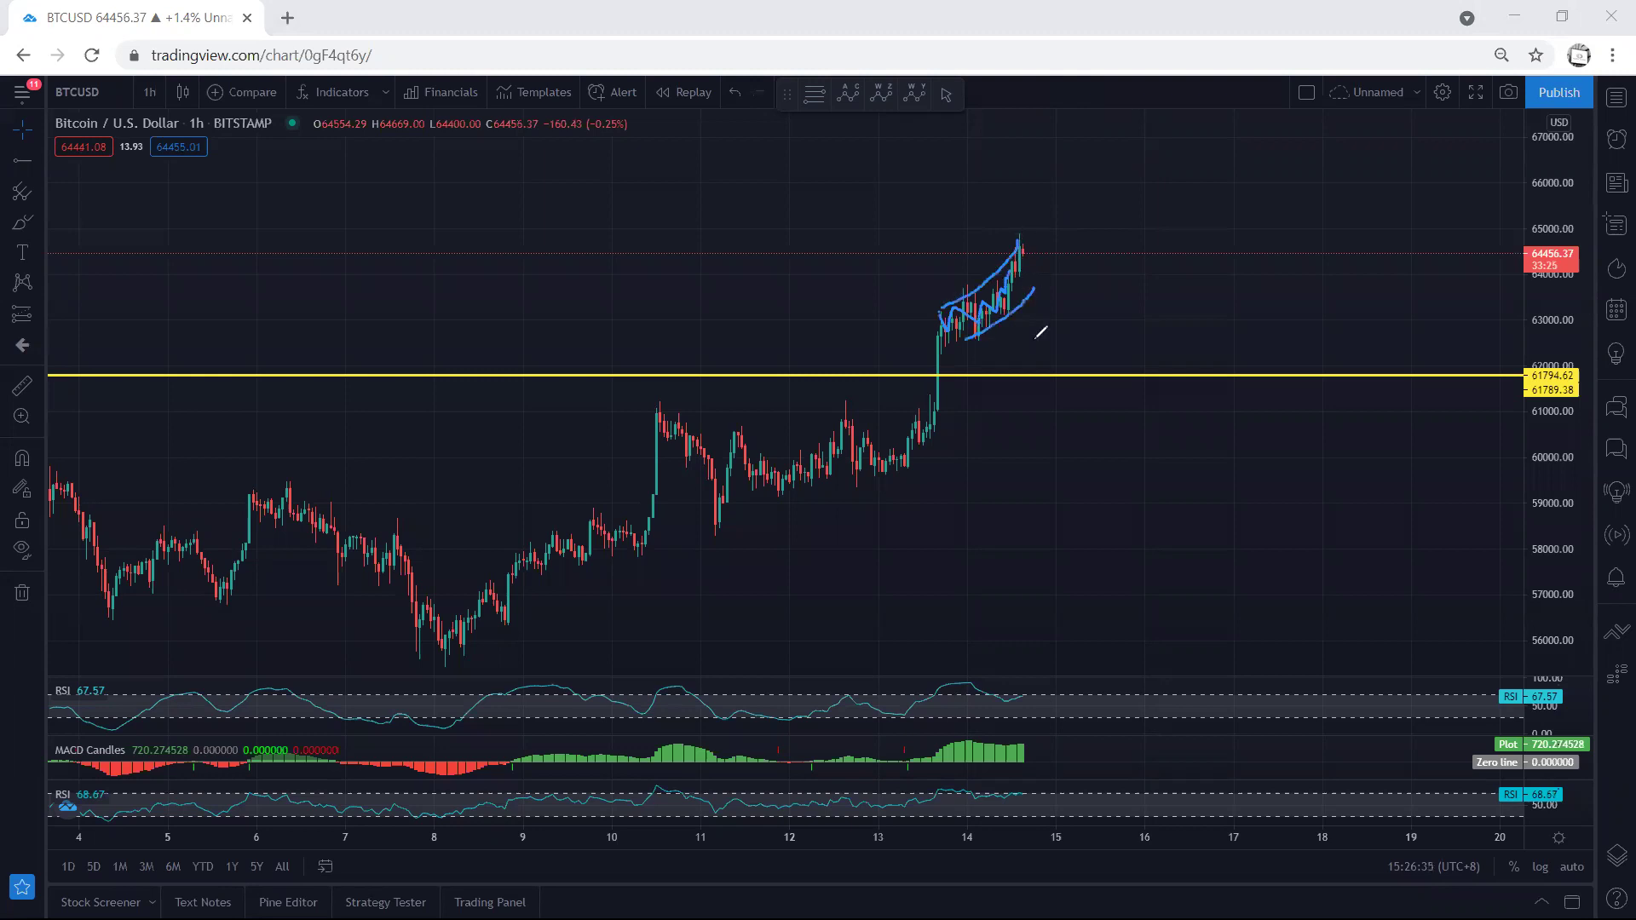
# Step: Sketch one freehand arrow rising from the latest price to about 66,300 and another falling to about 62,000, and clear all sketches from the chart
pyautogui.moveTo(1025, 261); pyautogui.dragTo(1062, 172)
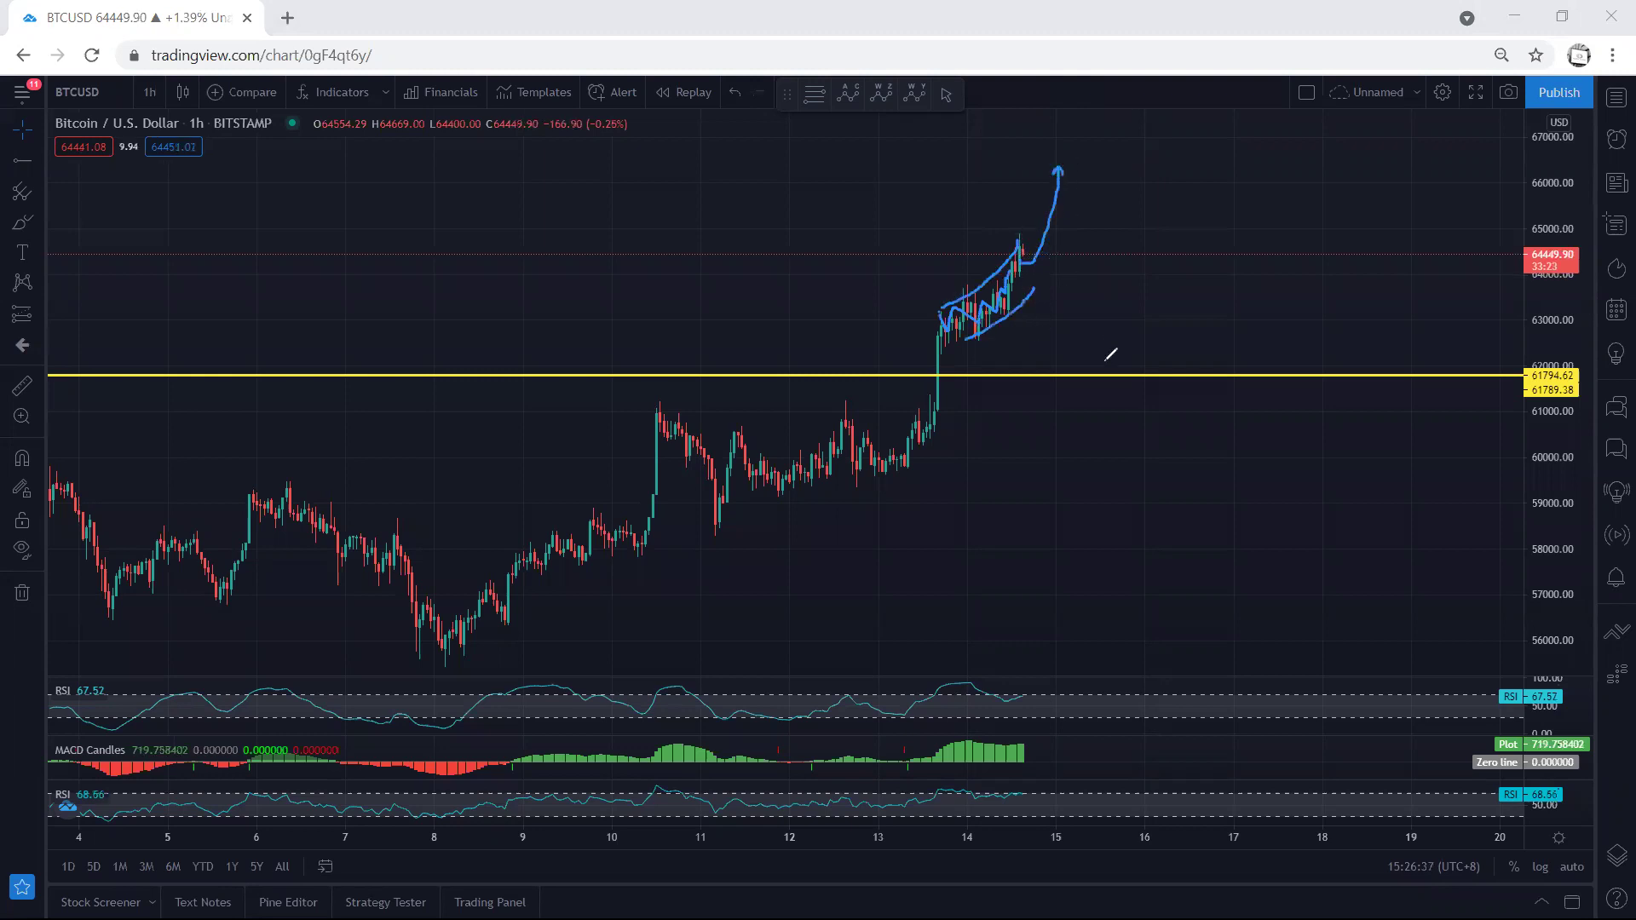
pyautogui.moveTo(1034, 262); pyautogui.dragTo(1095, 352)
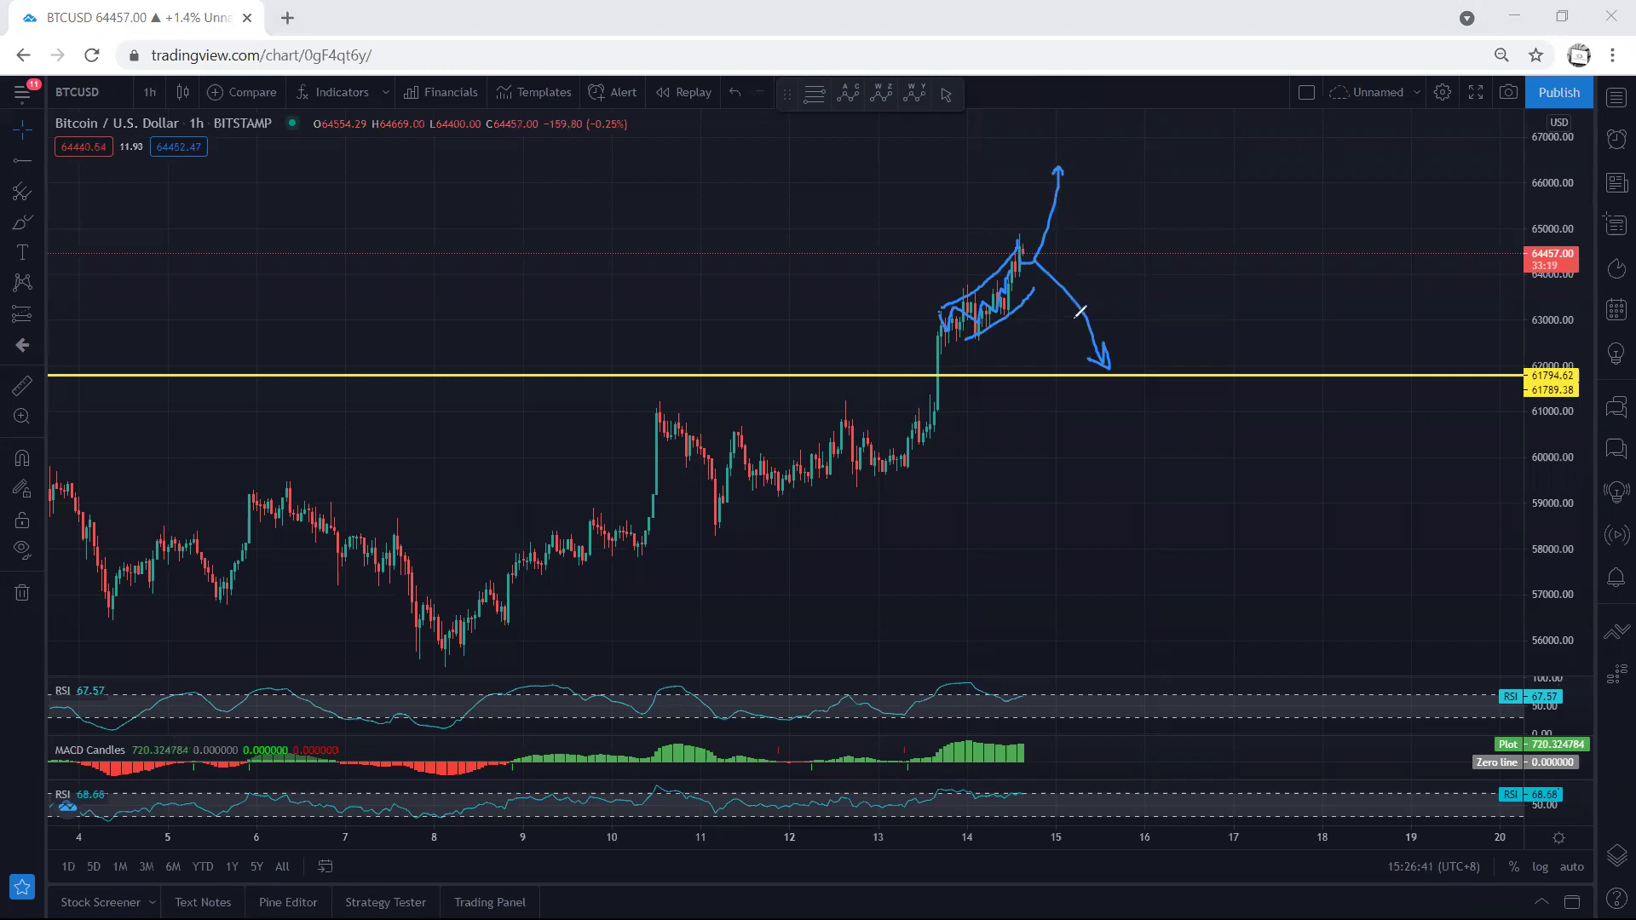
pyautogui.hotkey('ctrl', 'shift', '6')
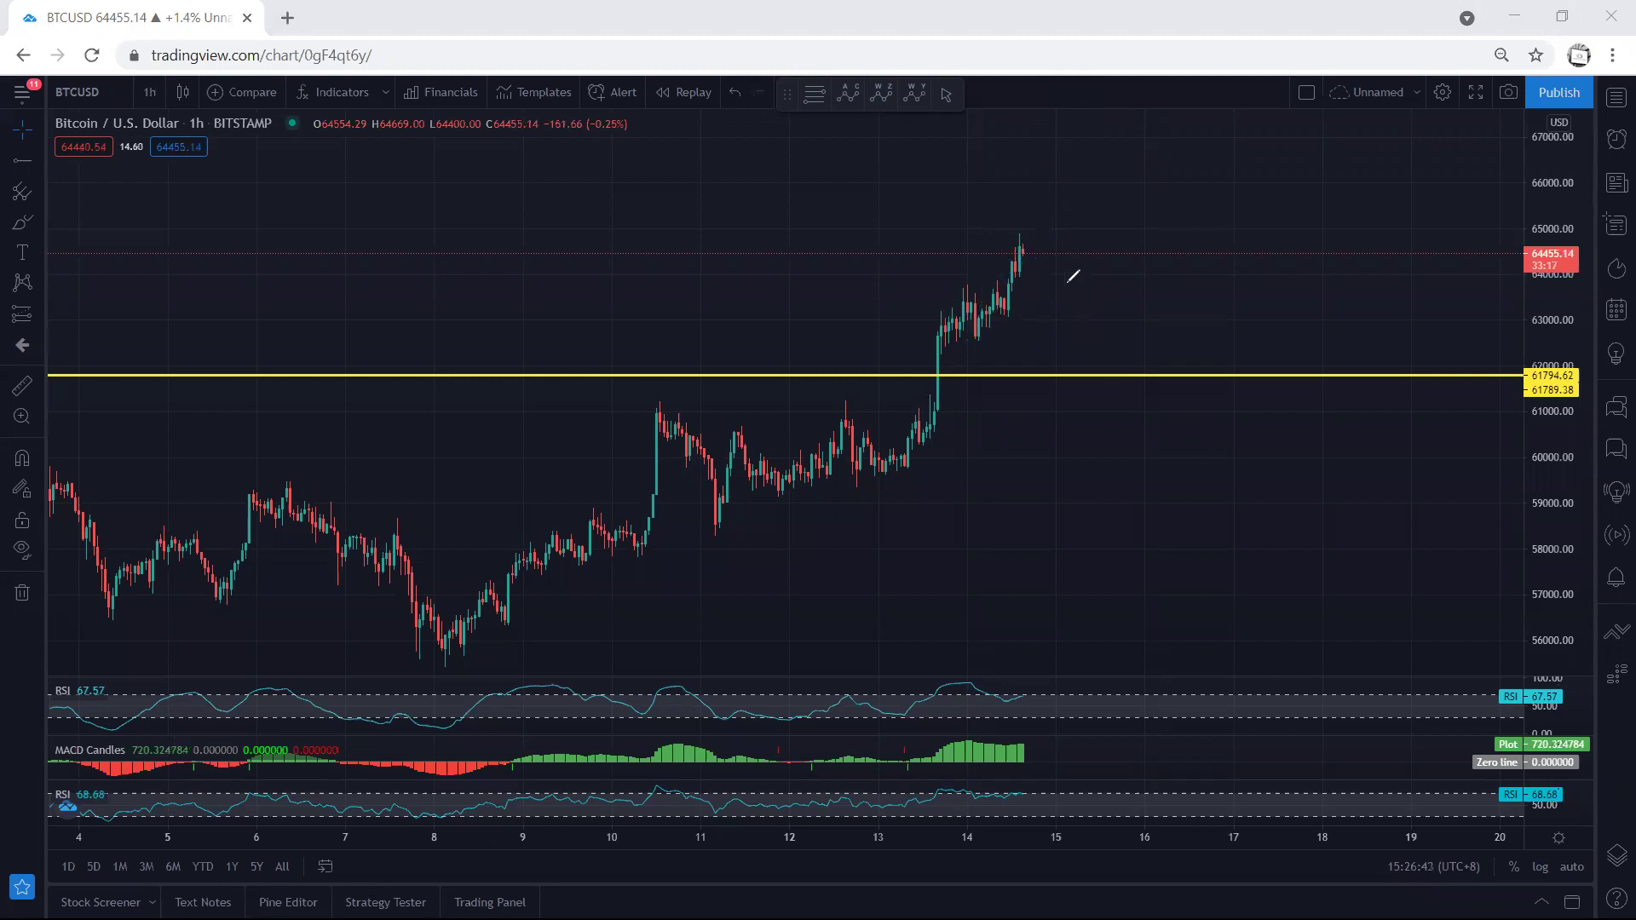
pyautogui.moveTo(1018, 227)
pyautogui.mouseDown()
pyautogui.moveTo(1050, 252)
pyautogui.moveTo(1063, 194)
pyautogui.mouseUp()
pyautogui.press('e')
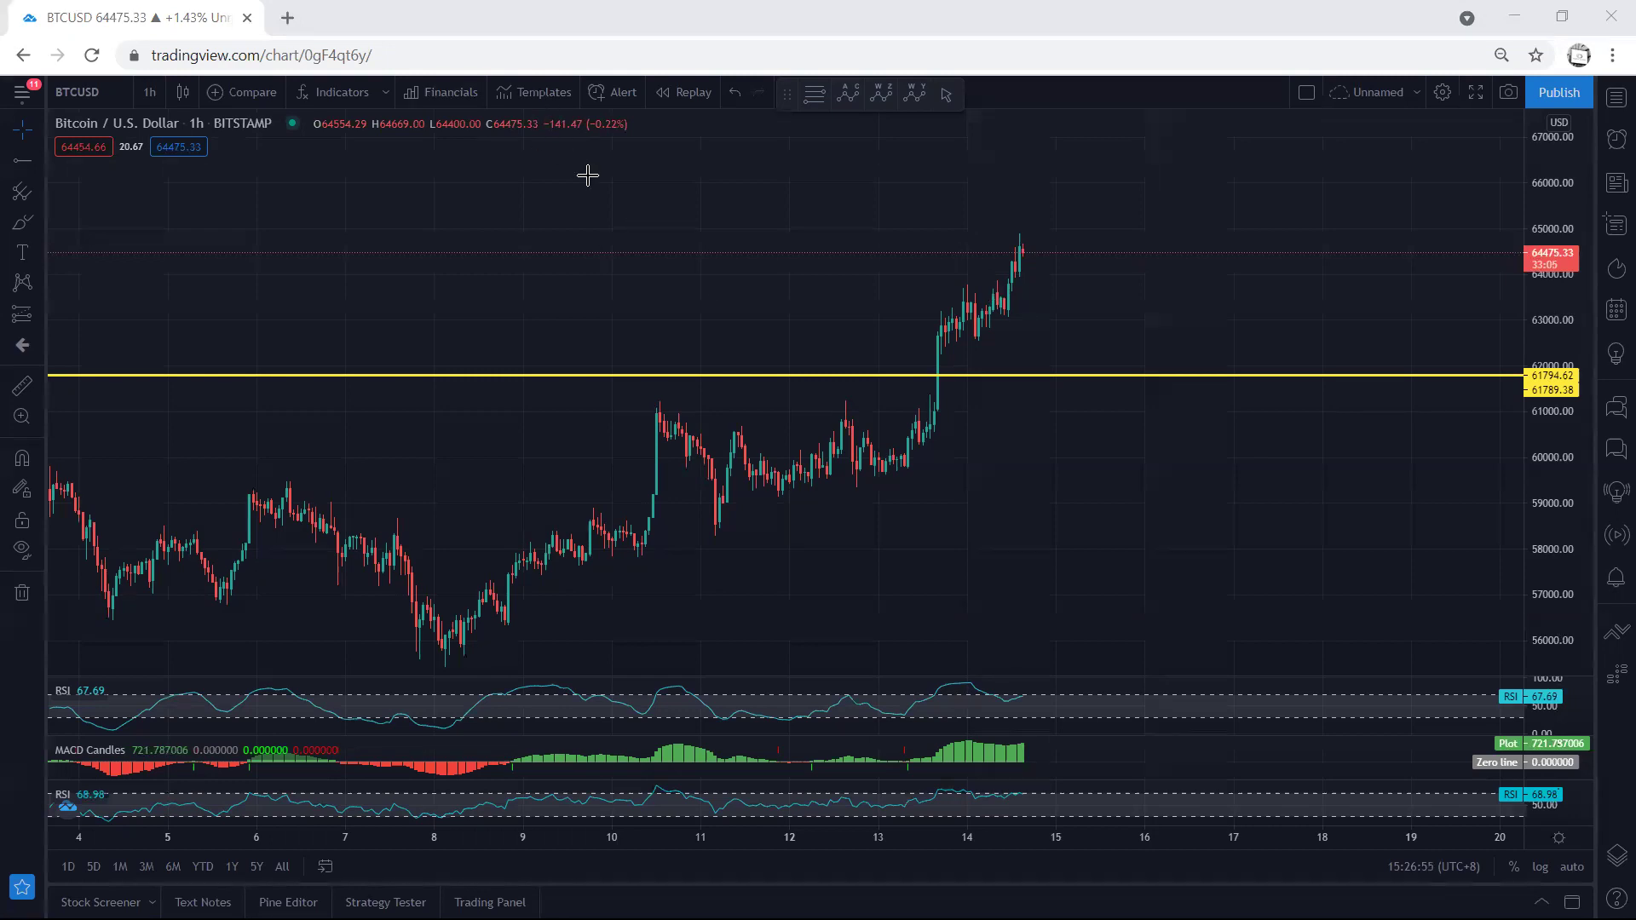
# Step: Mark the latest hourly candles at about 64,500 with a small freehand circle
pyautogui.moveTo(644, 201); pyautogui.dragTo(699, 186)
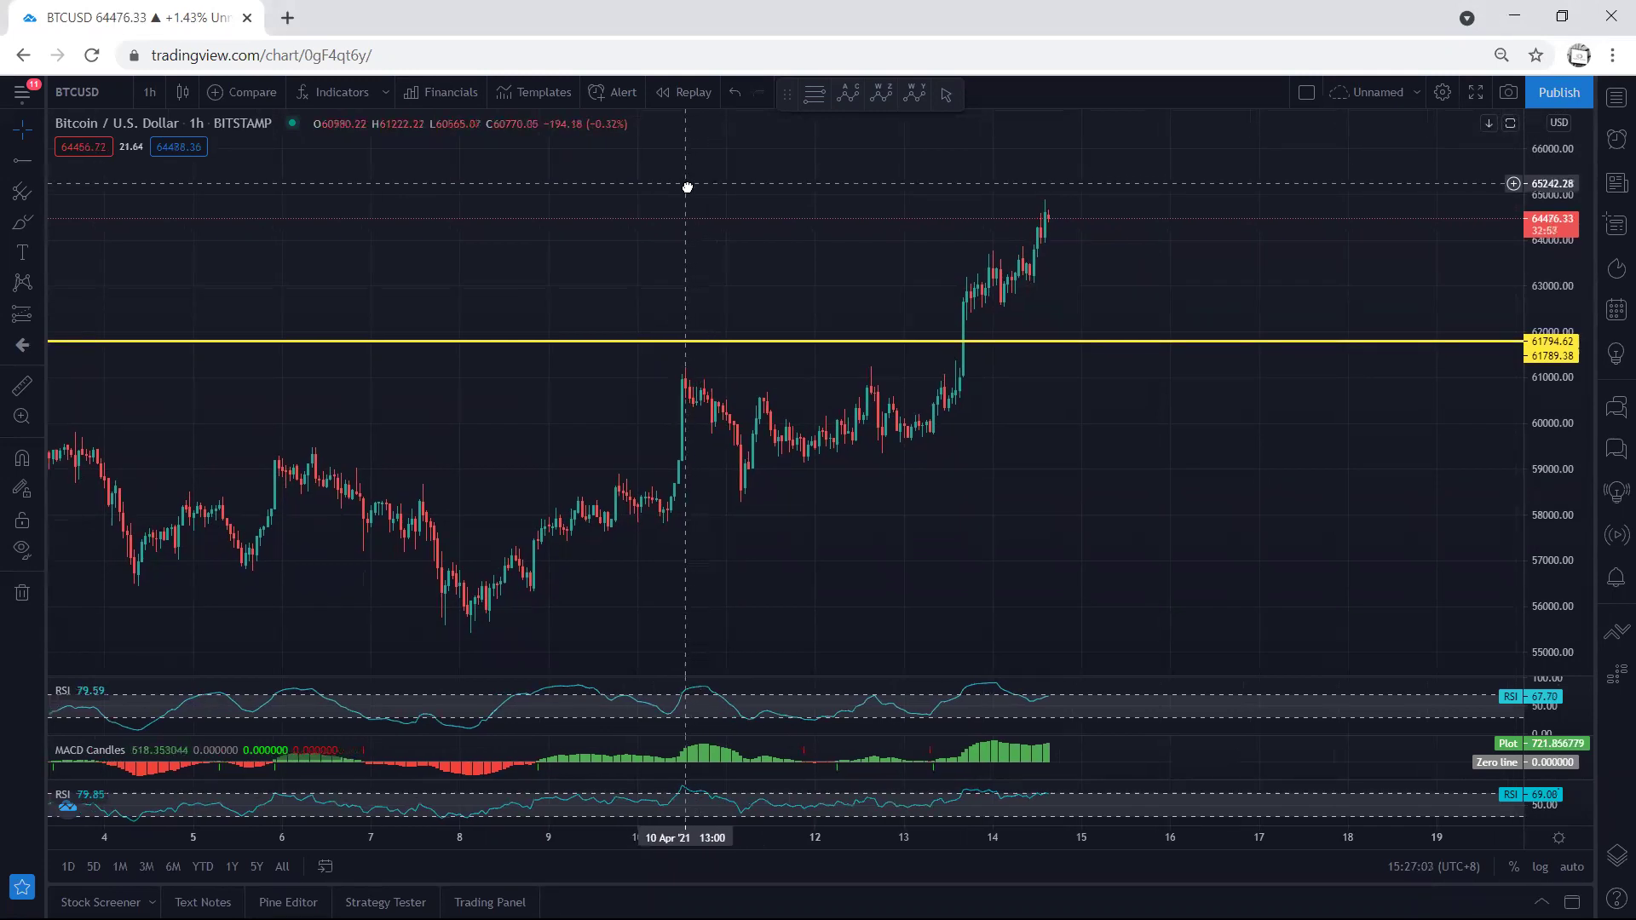
pyautogui.moveTo(685, 183); pyautogui.dragTo(689, 187)
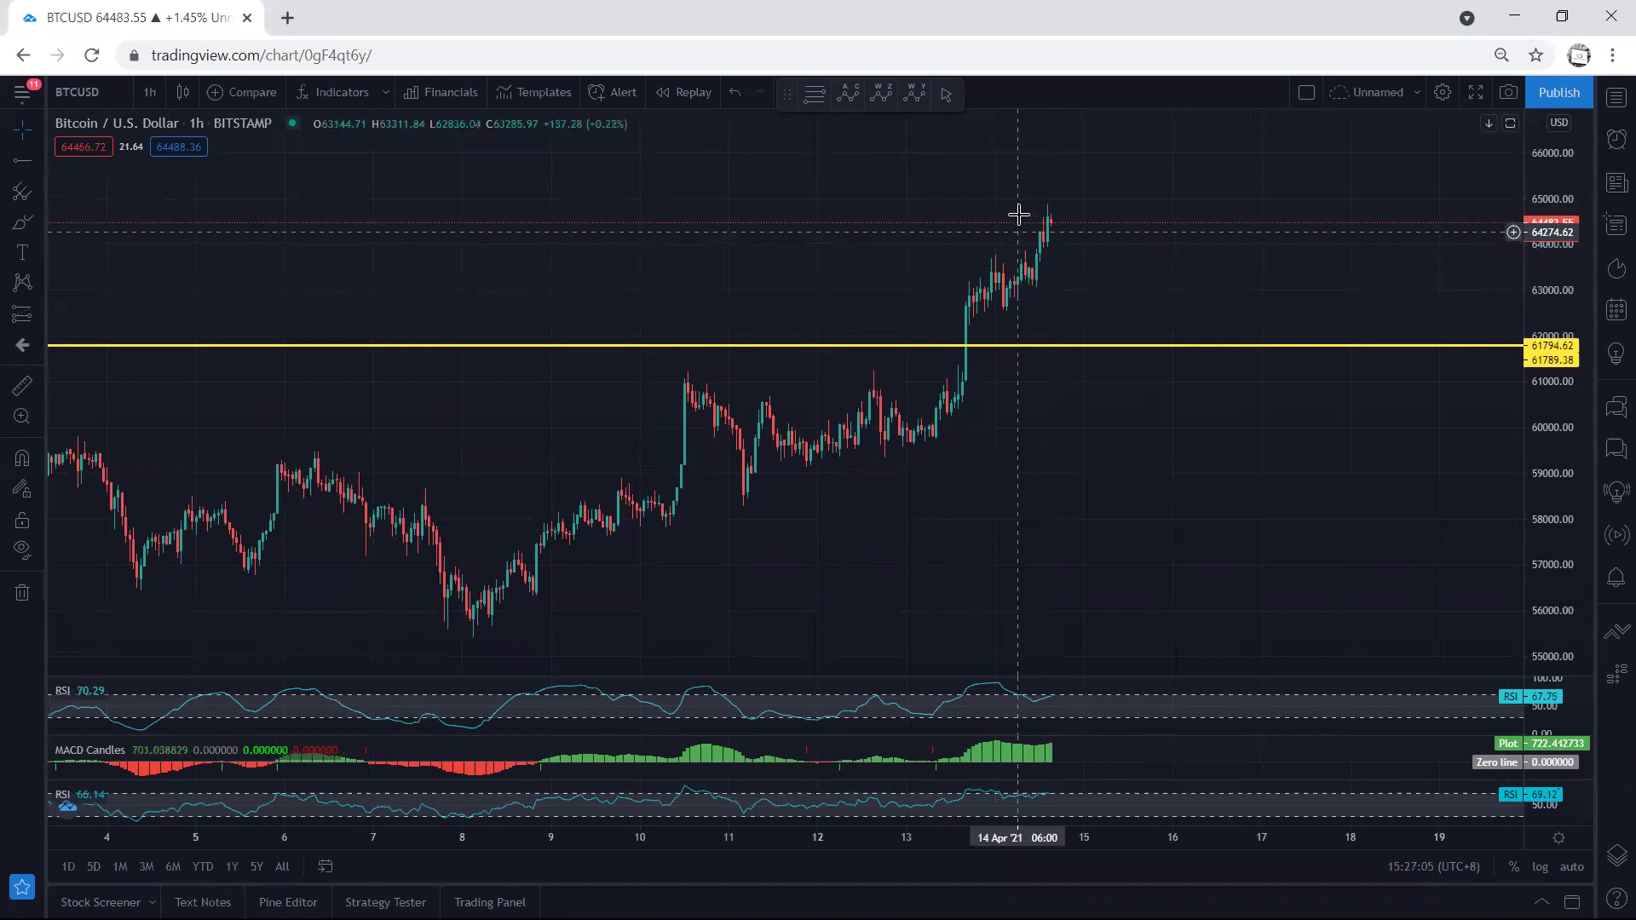
pyautogui.moveTo(1052, 224); pyautogui.dragTo(1049, 224)
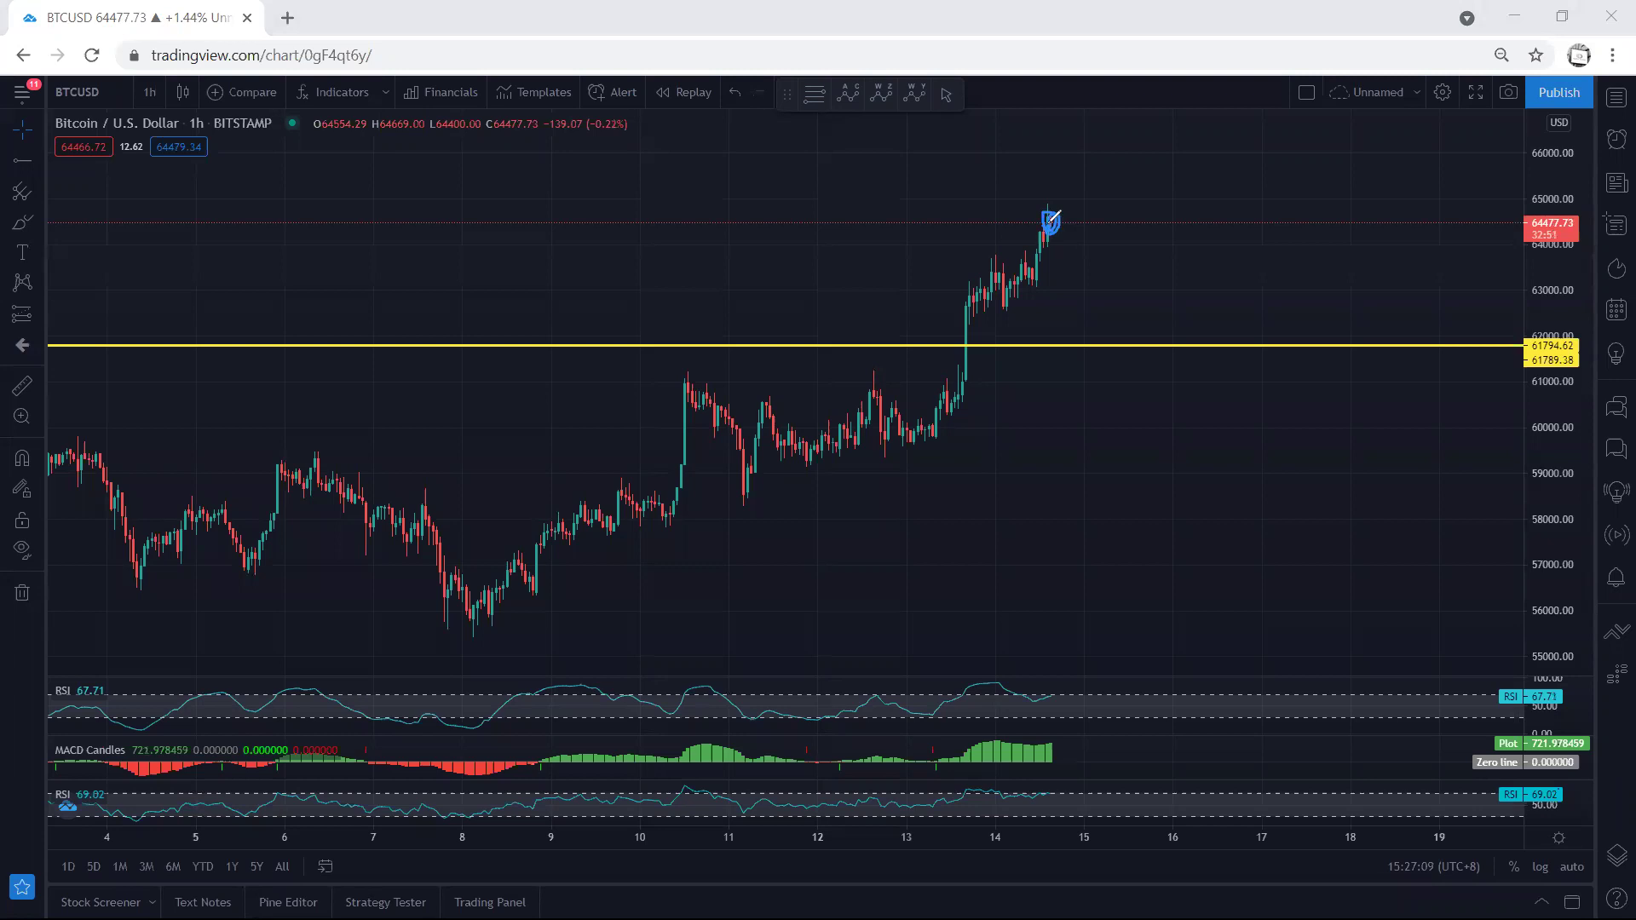